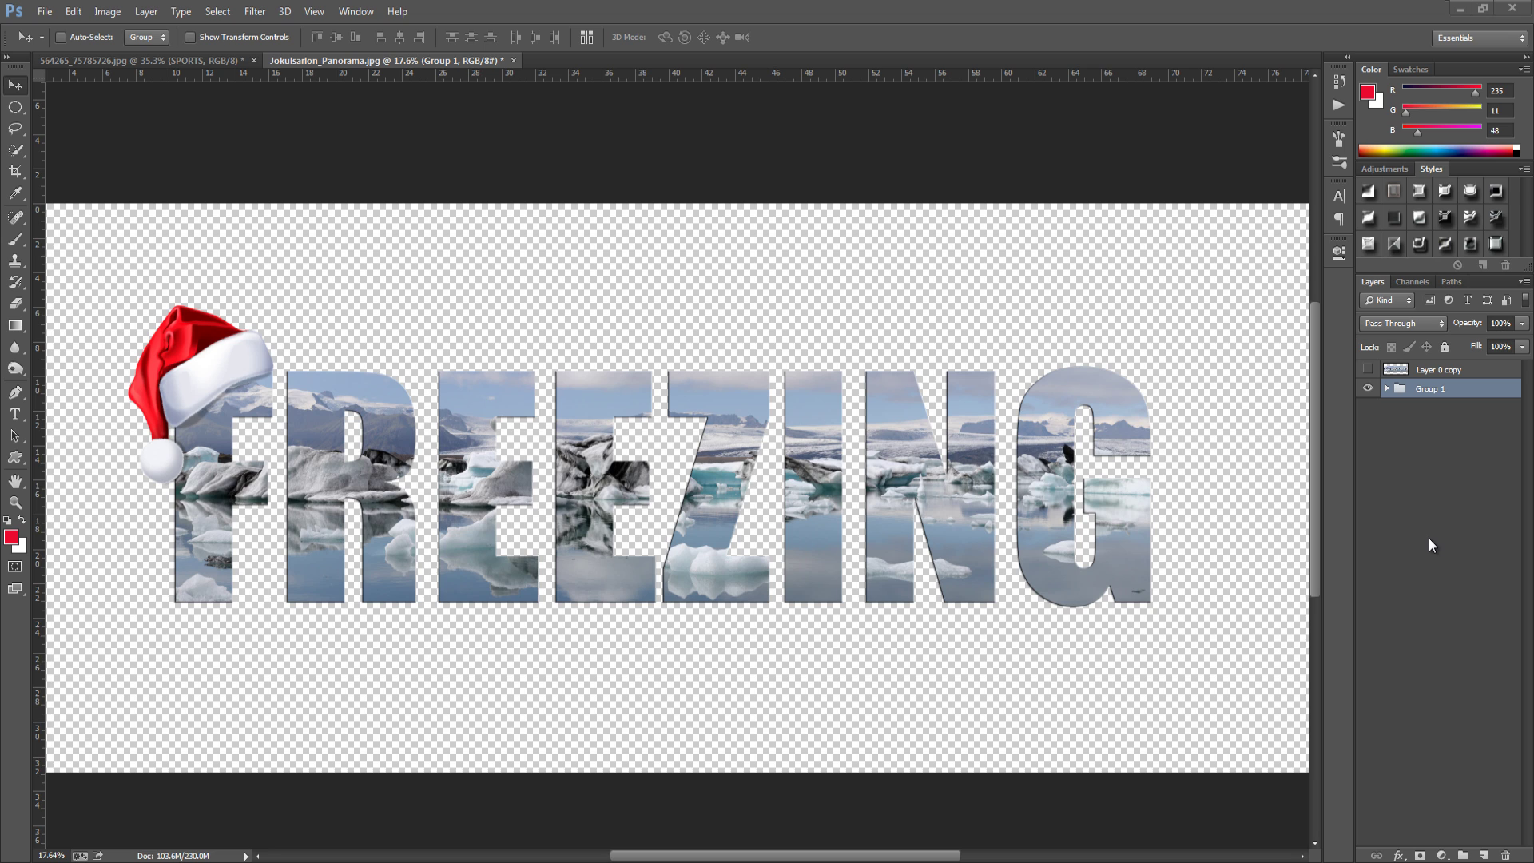
- Swap the Santa-hat group for the plain panorama, then type FREEZING in white Impact 600 pt
click(1368, 389)
click(1368, 369)
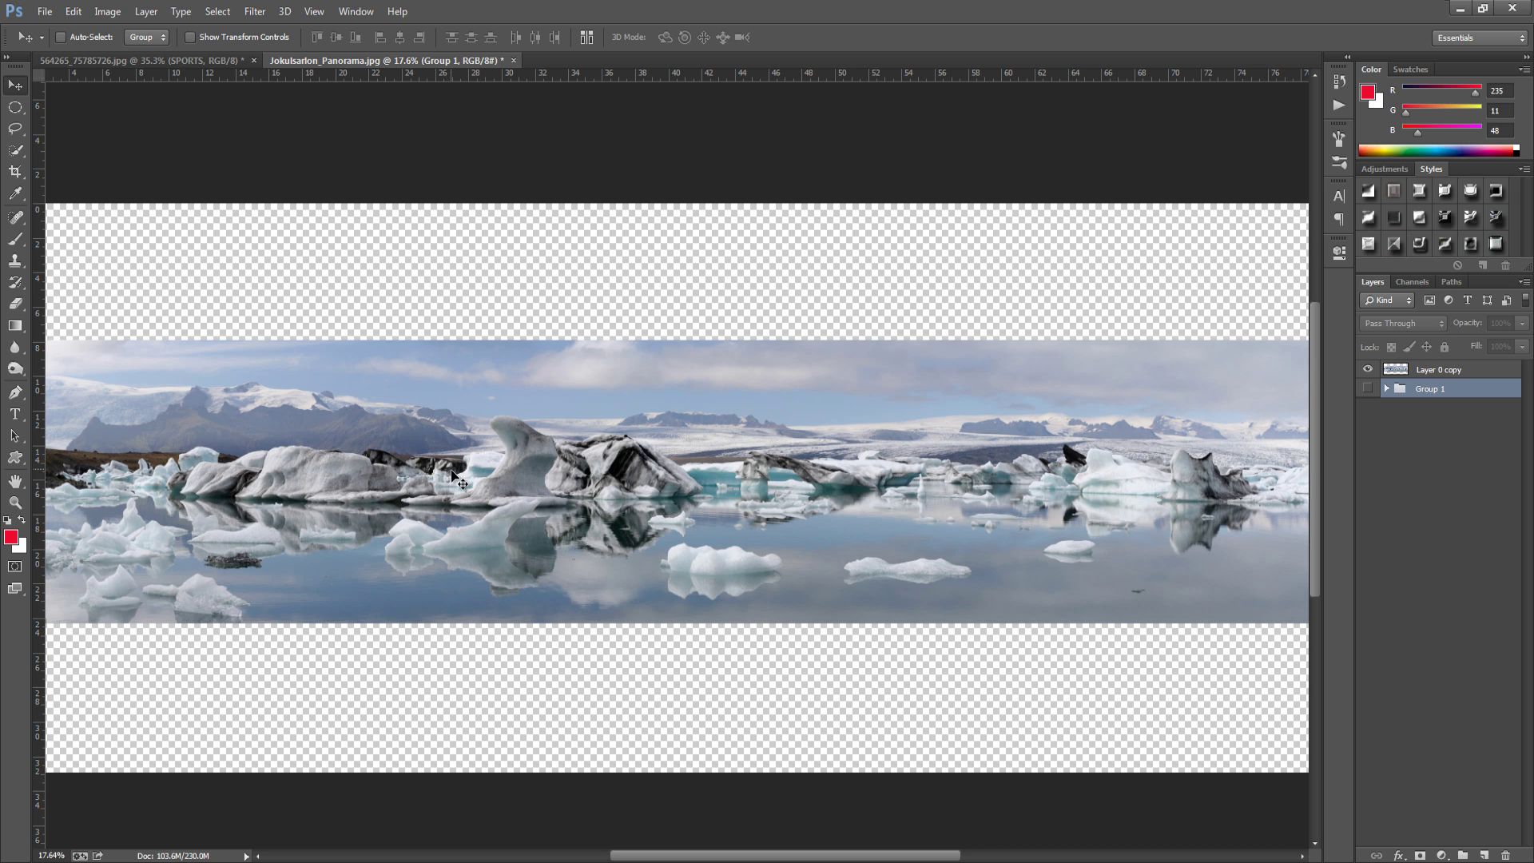
click(12, 416)
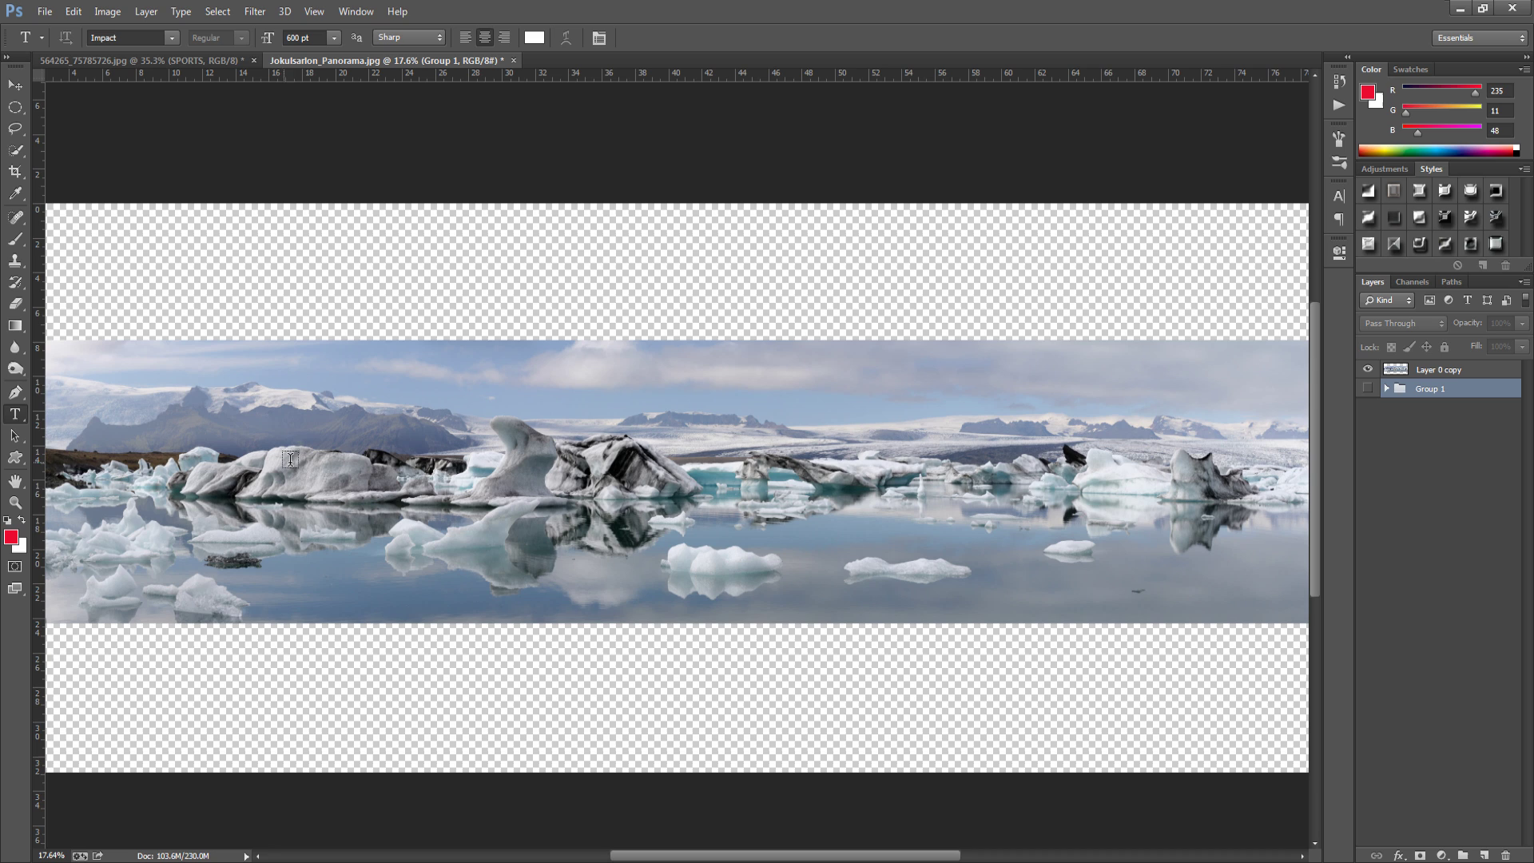
click(215, 460)
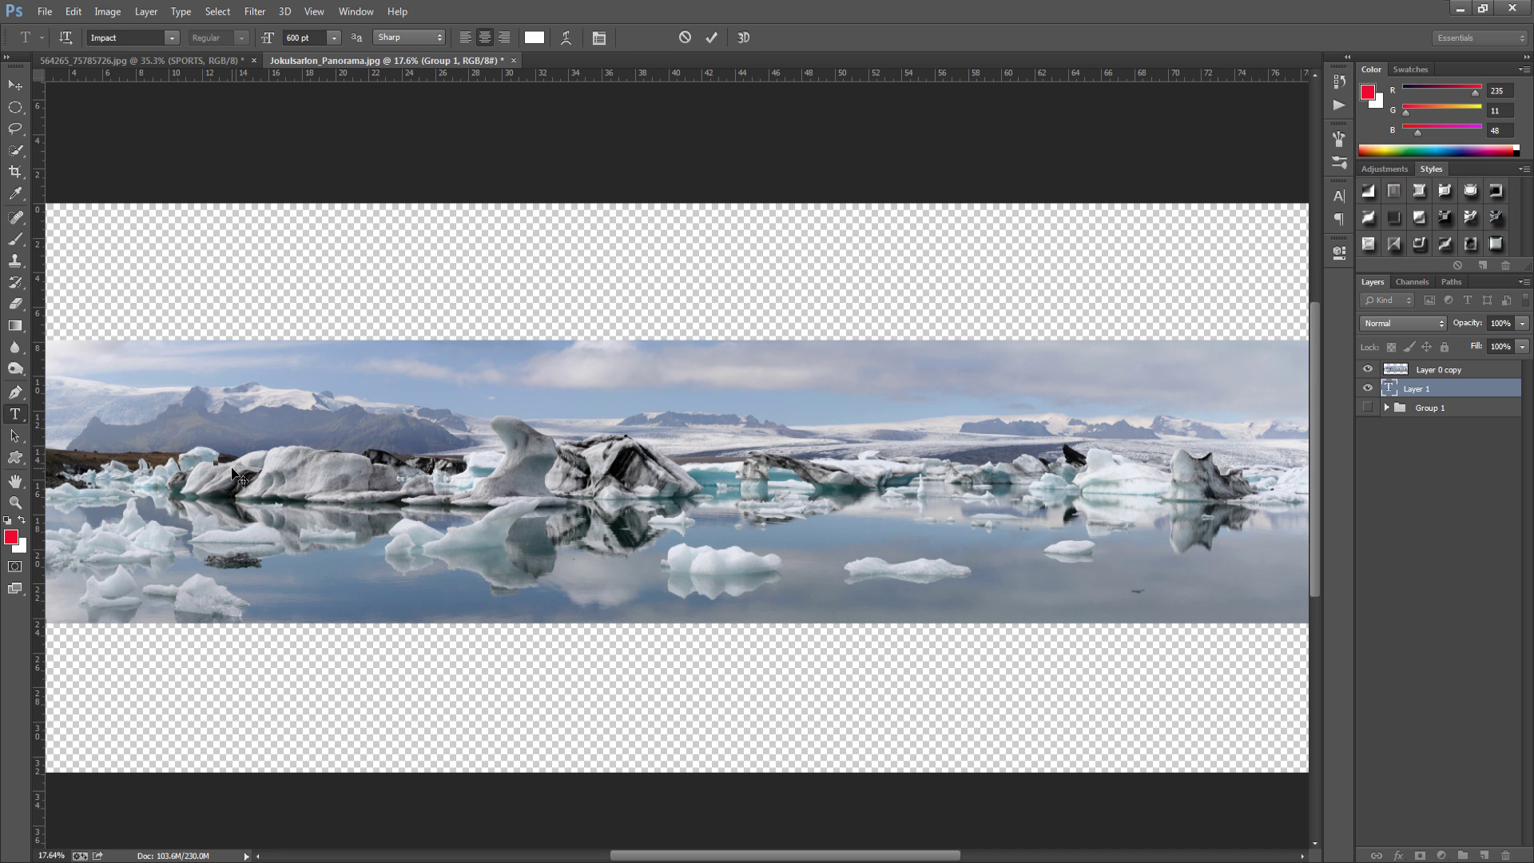
text(EREE)
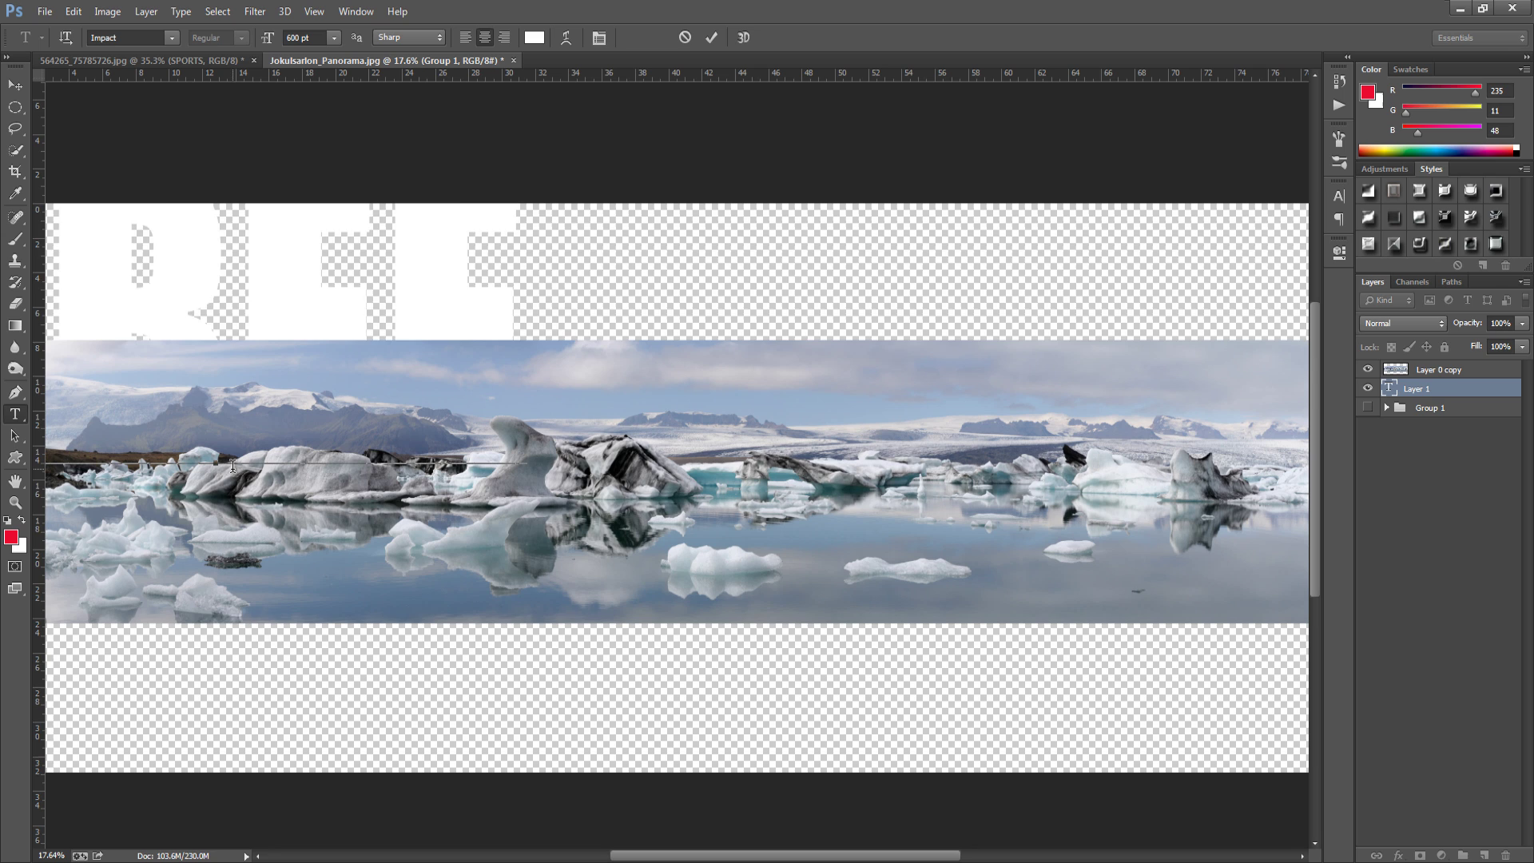
text(ZING)
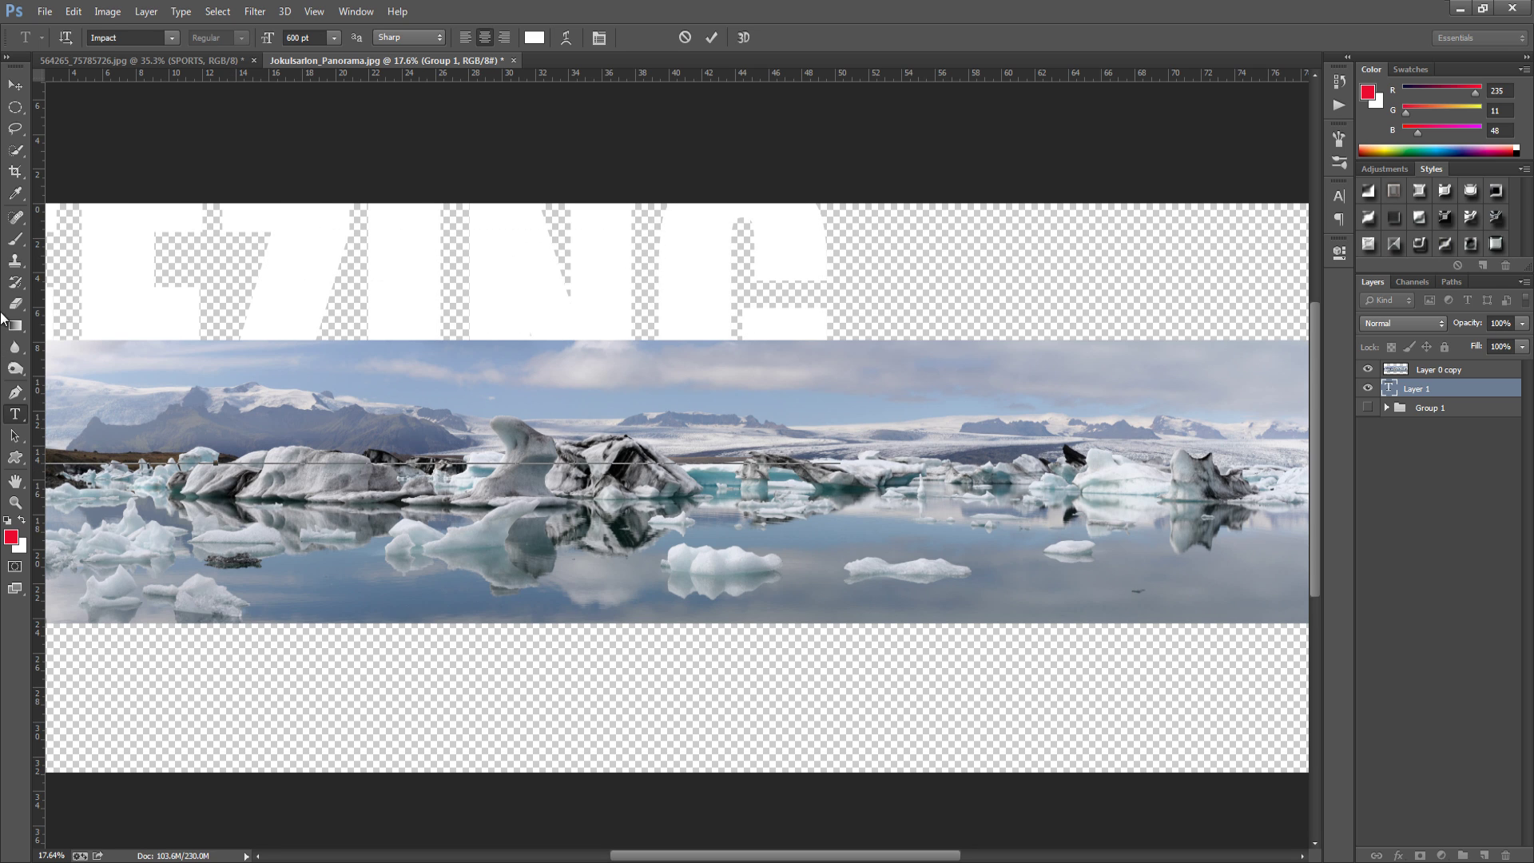
- Place the FREEZING layer above Layer 0 copy and centre the letters over the iceberg strip
click(15, 85)
drag(418, 274, 515, 335)
drag(1469, 390, 1469, 370)
drag(528, 417, 918, 538)
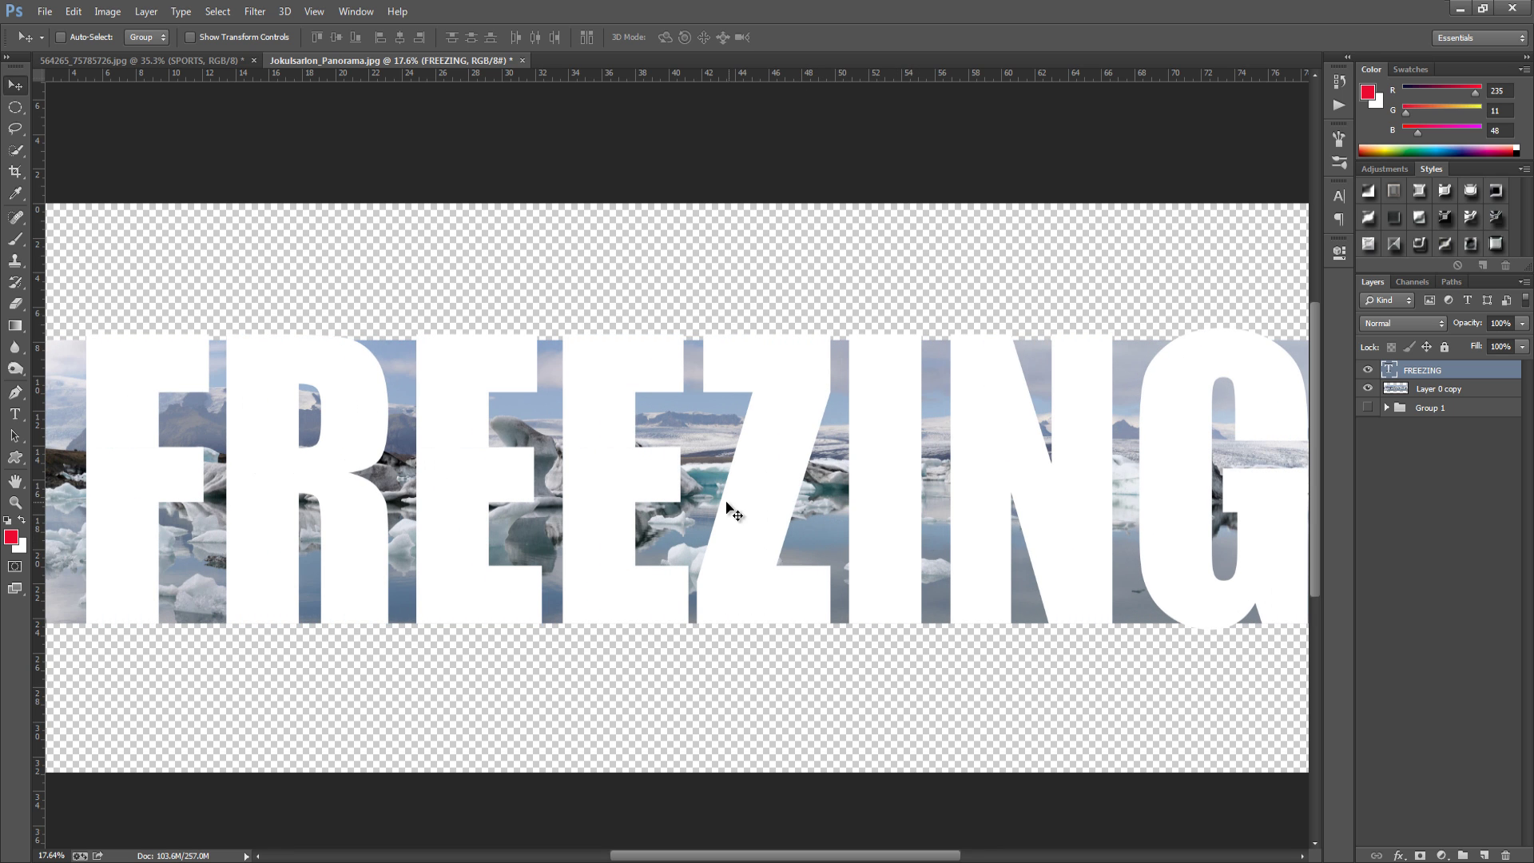
drag(730, 508, 696, 510)
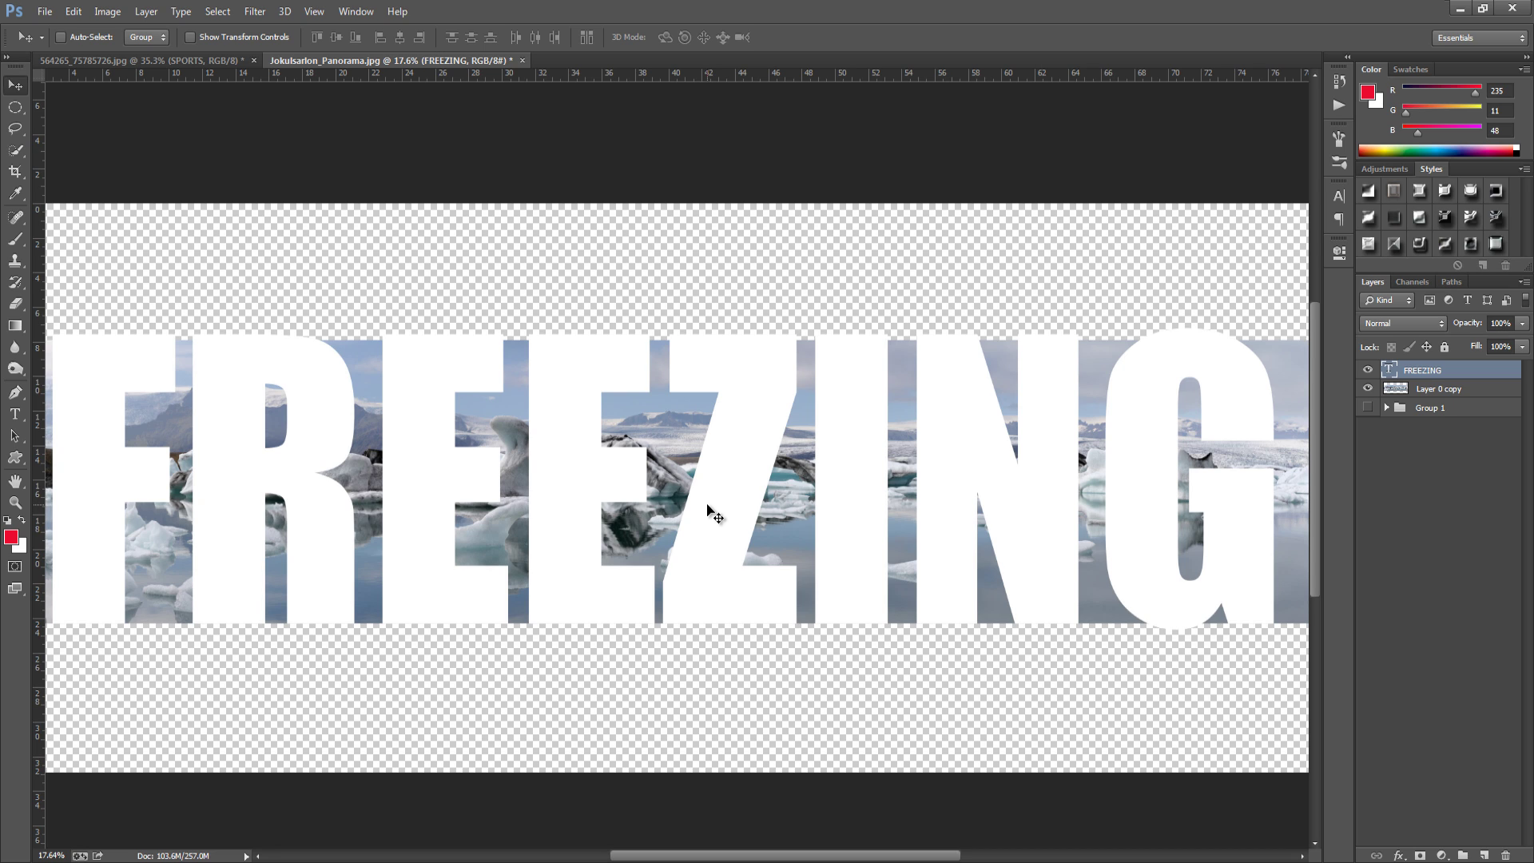
- Scale the FREEZING text down to 84.84% and fit it inside the panorama strip
key(ctrl+t)
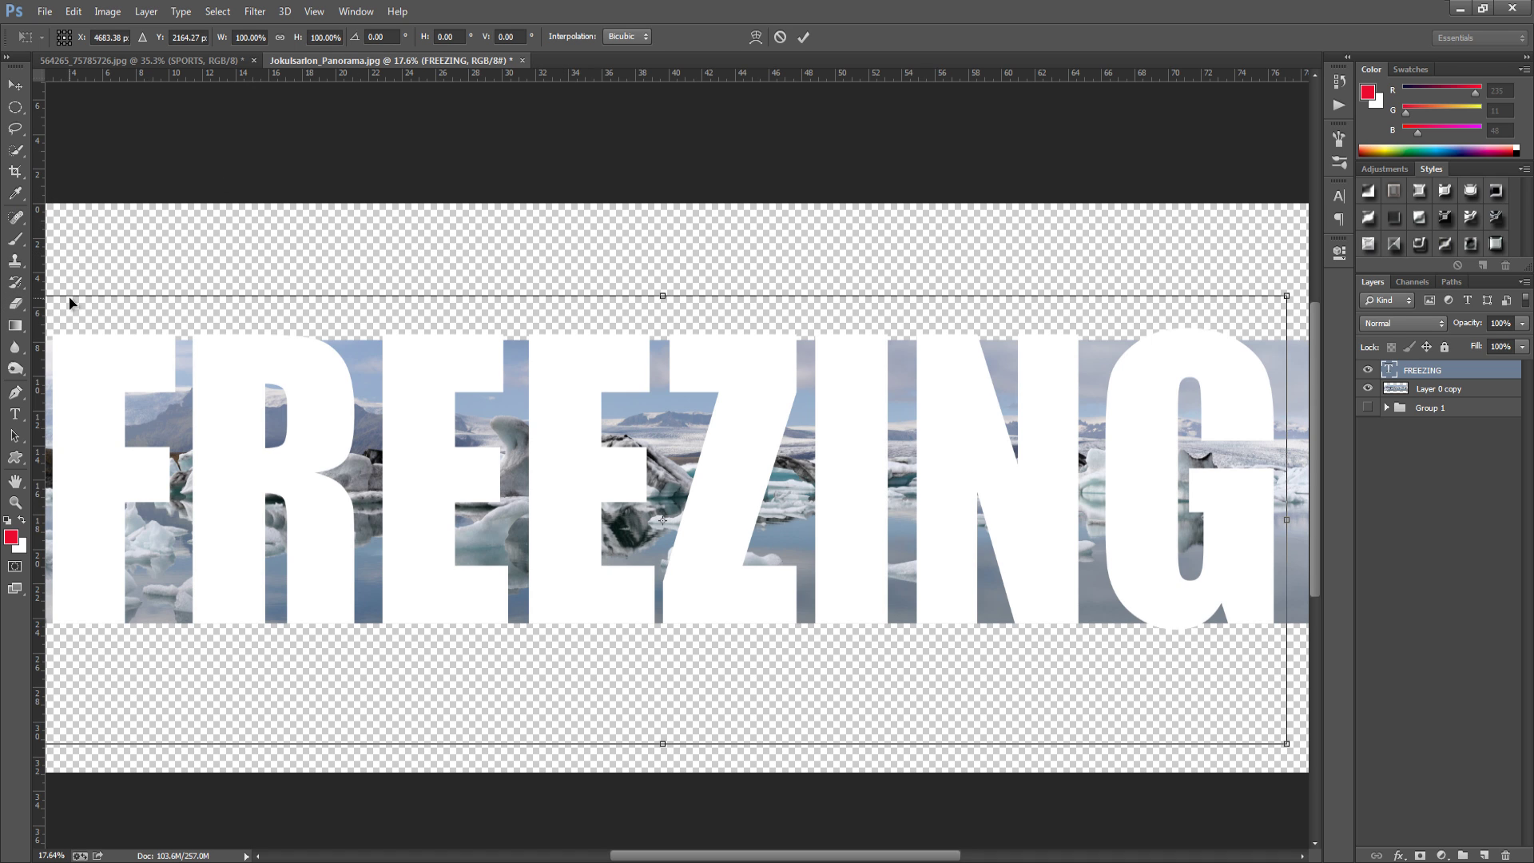
scroll(117, 287, down, 1)
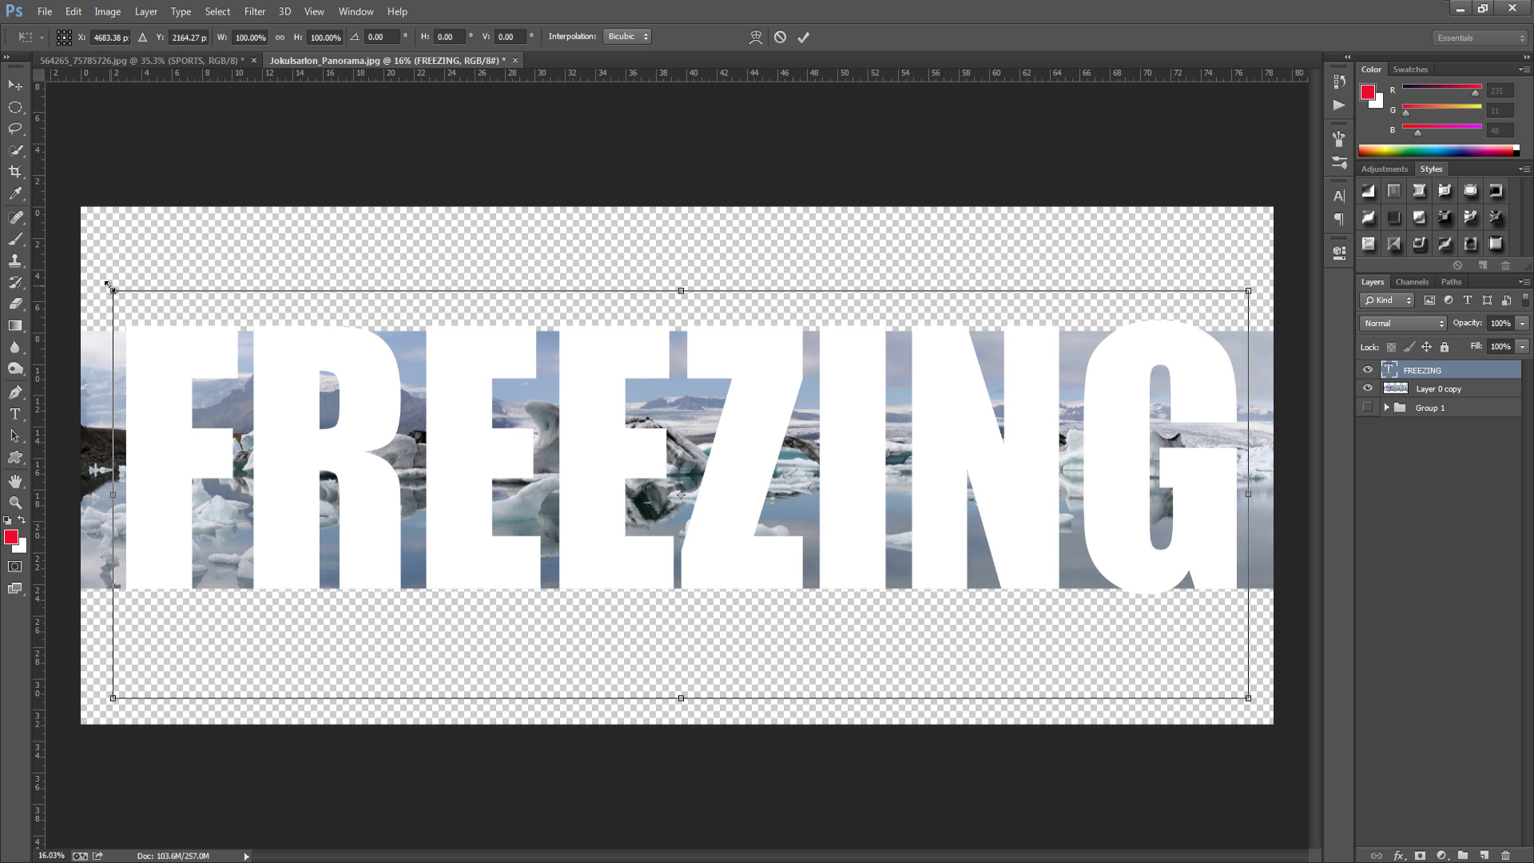
drag(109, 286, 227, 330)
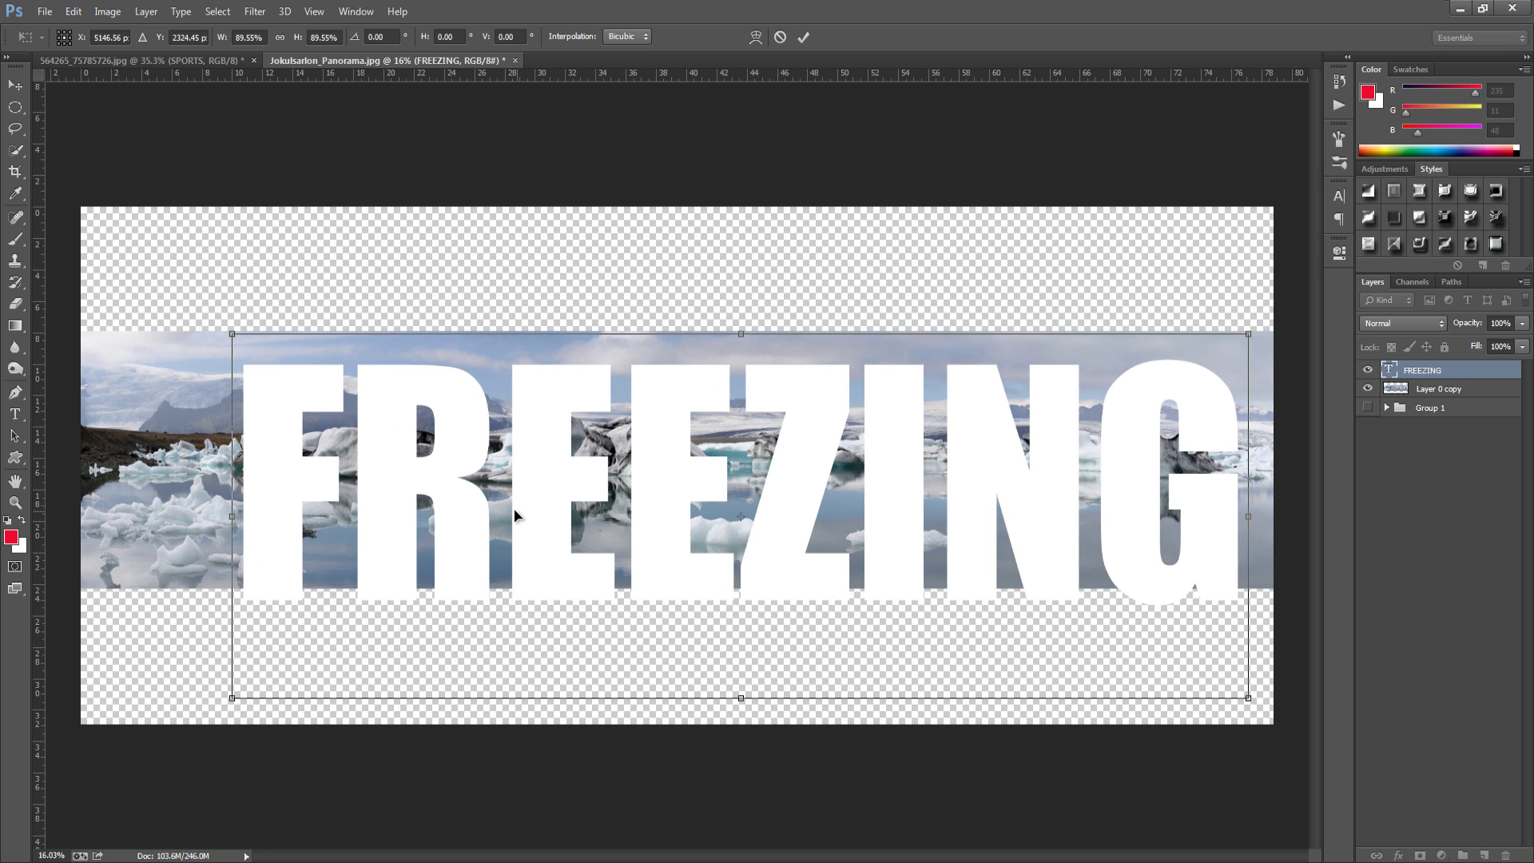
drag(515, 516, 452, 488)
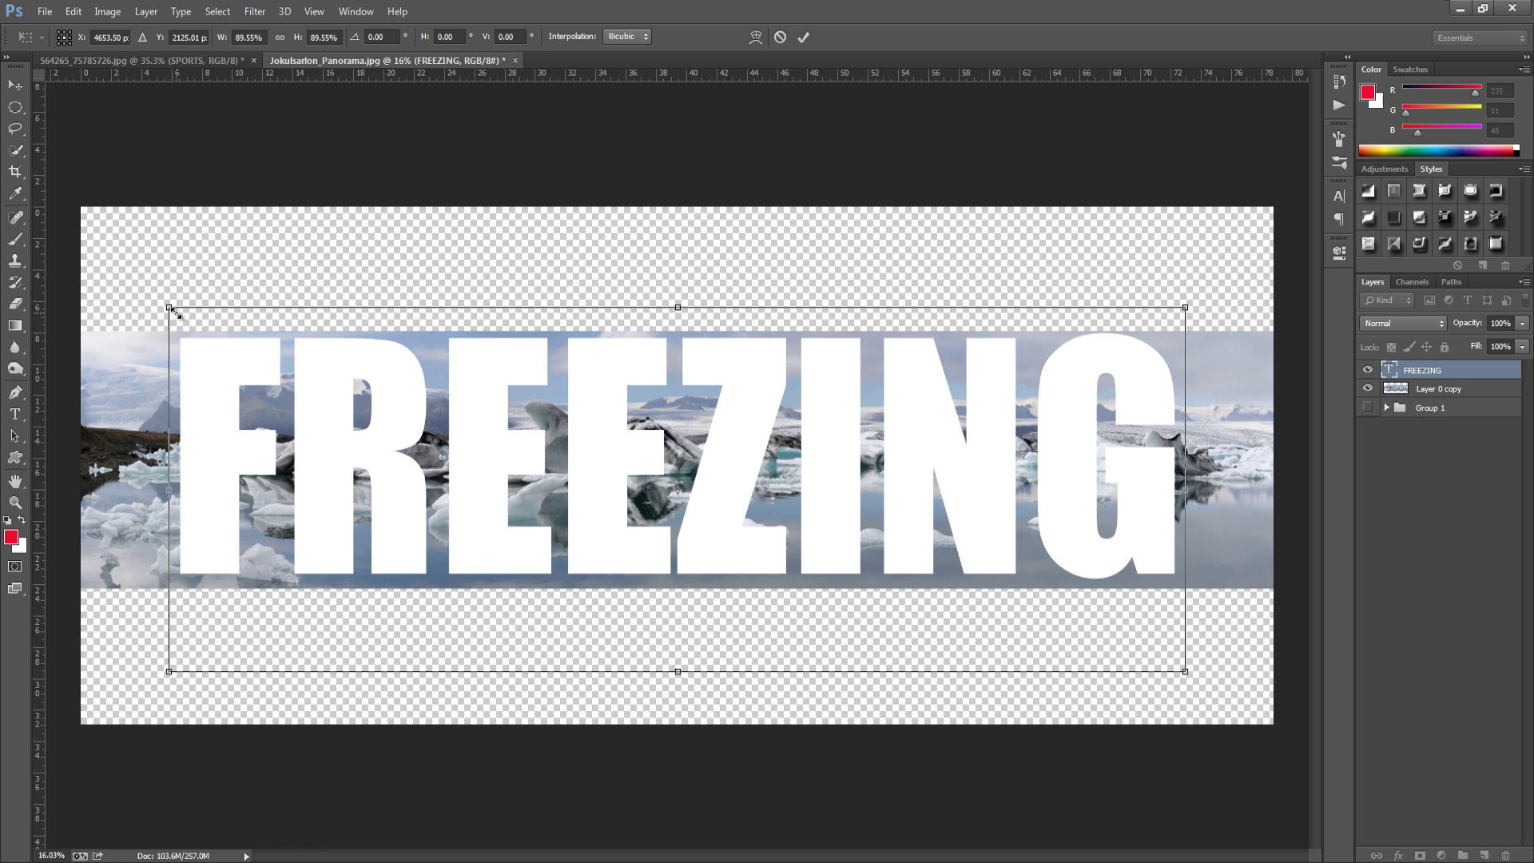
drag(171, 309, 226, 323)
drag(541, 457, 515, 448)
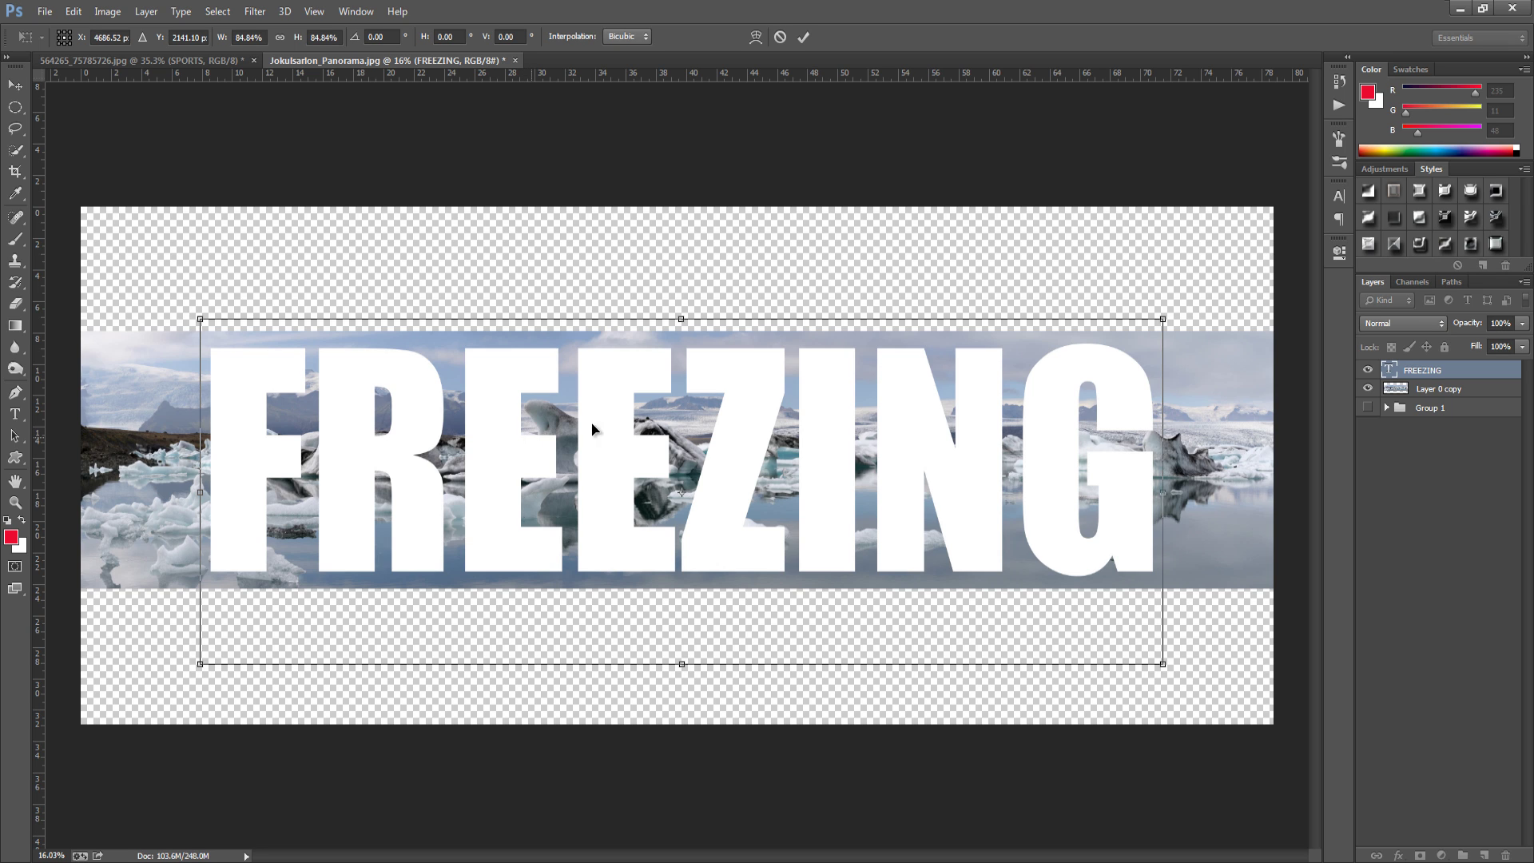
click(803, 36)
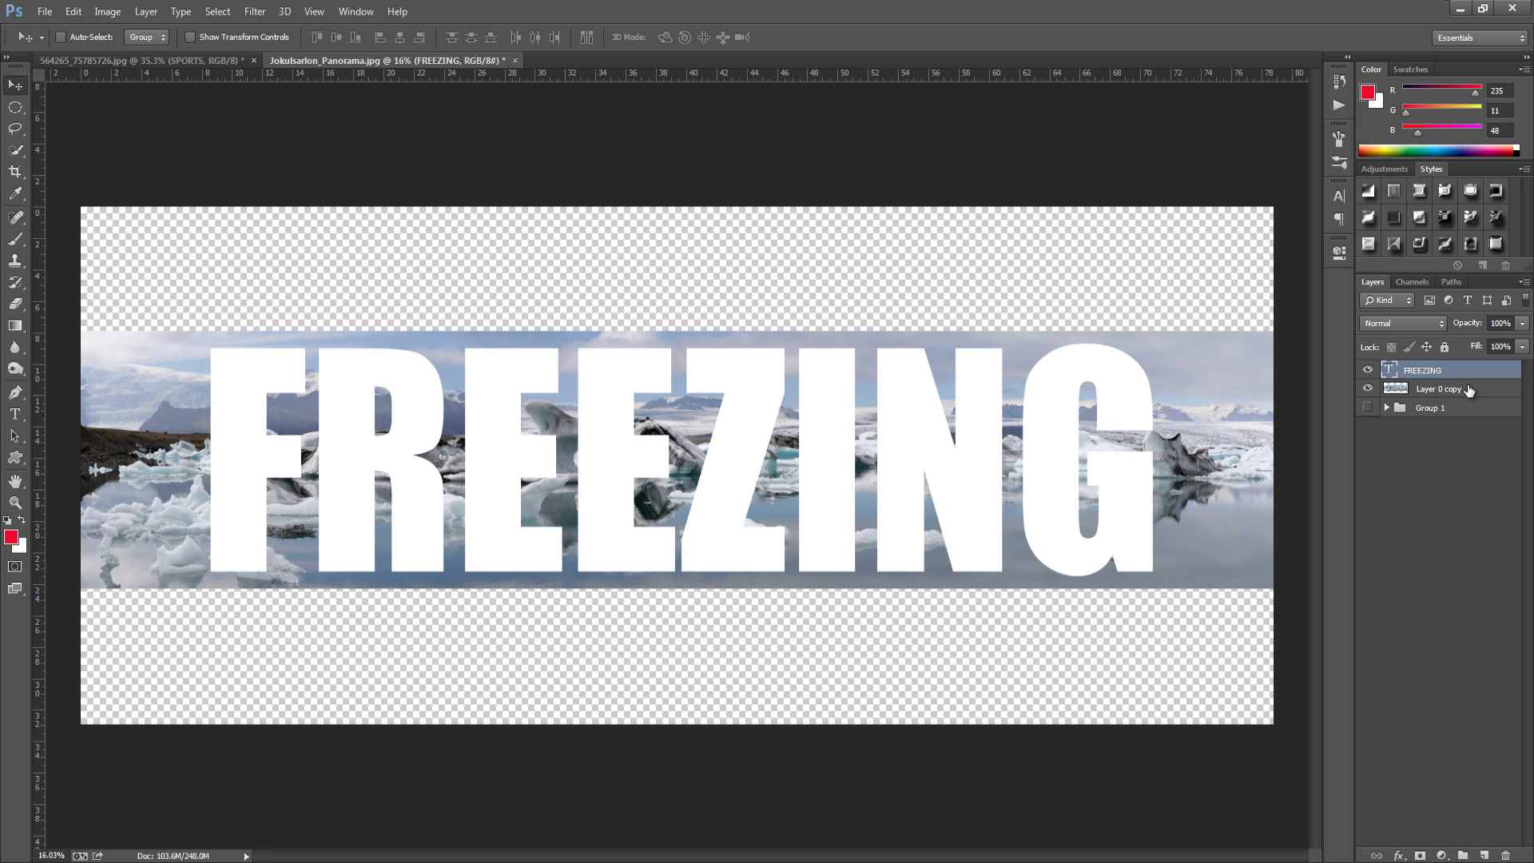
- Move Layer 0 copy above FREEZING and make it a clipping mask on the text
mouse_move(1469, 389)
mouse_down()
mouse_move(1484, 393)
mouse_move(1478, 366)
mouse_up()
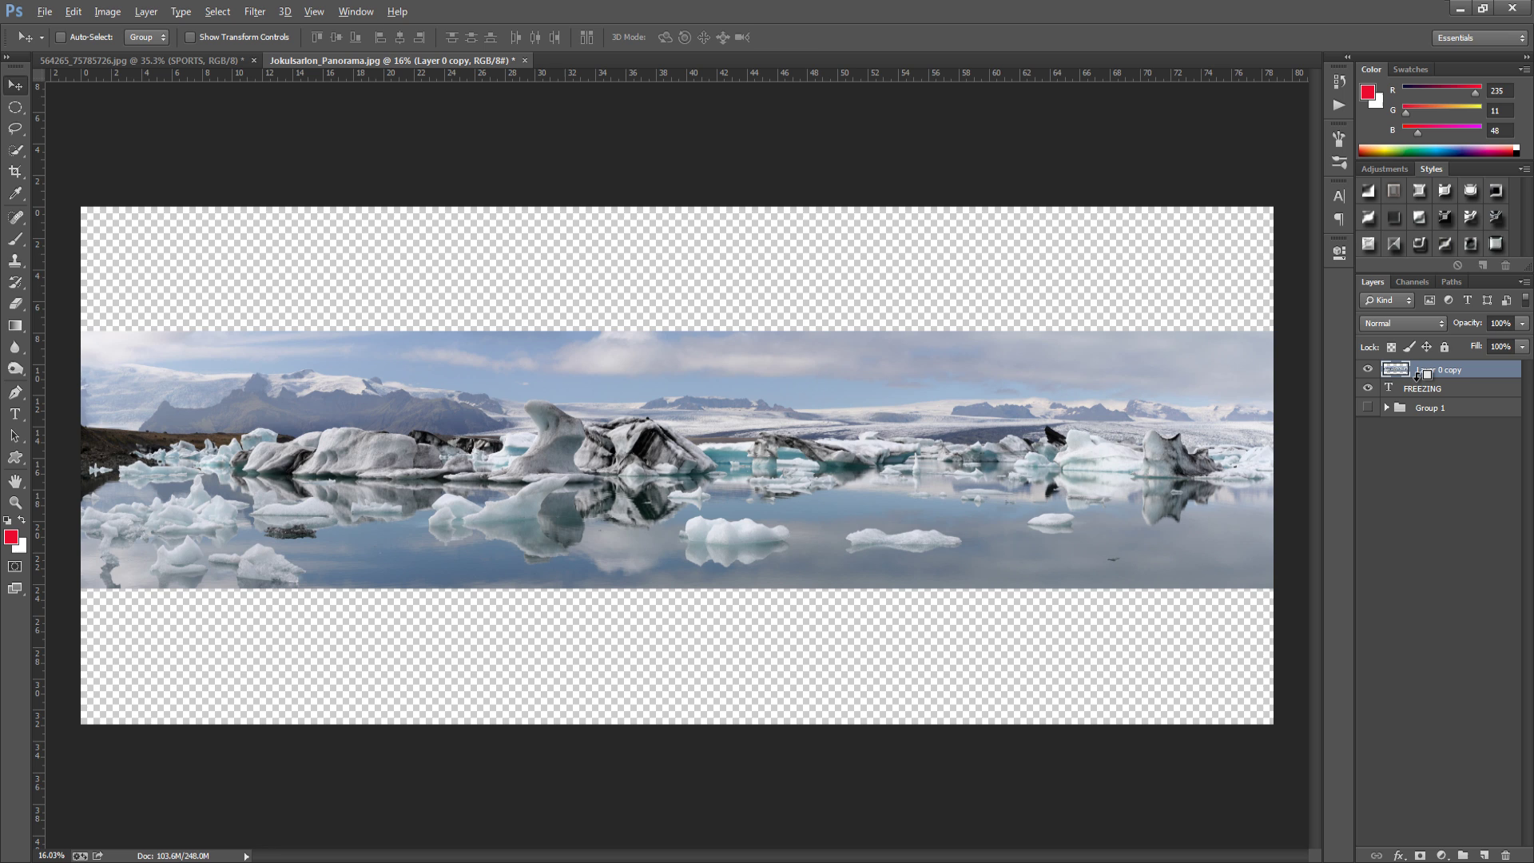
alt+click(1419, 376)
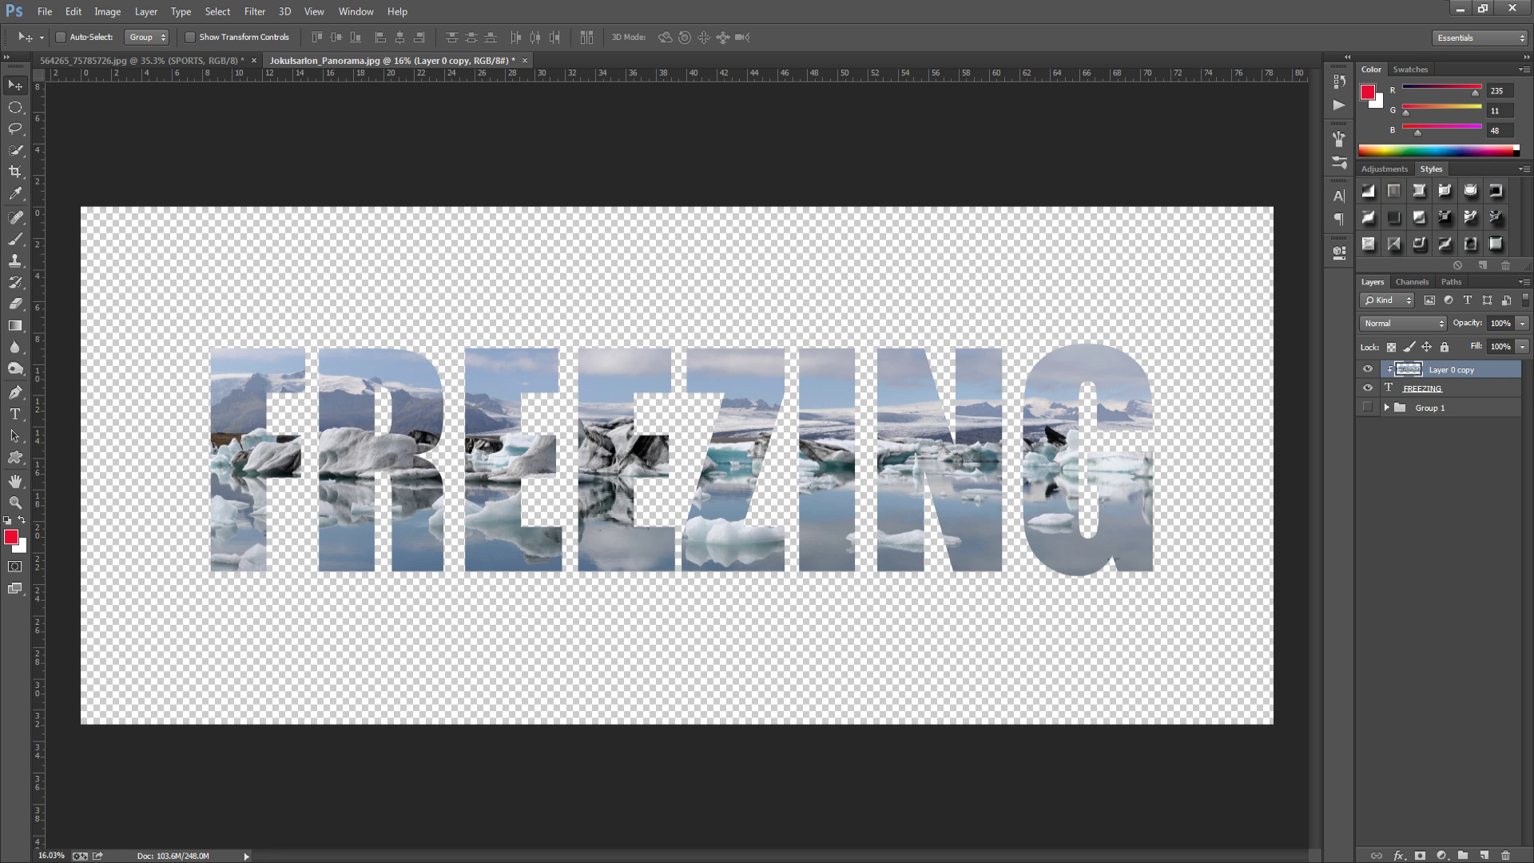
- Add Bevel & Emboss and a drop shadow dragged further out from the FREEZING letters
double_click(1462, 394)
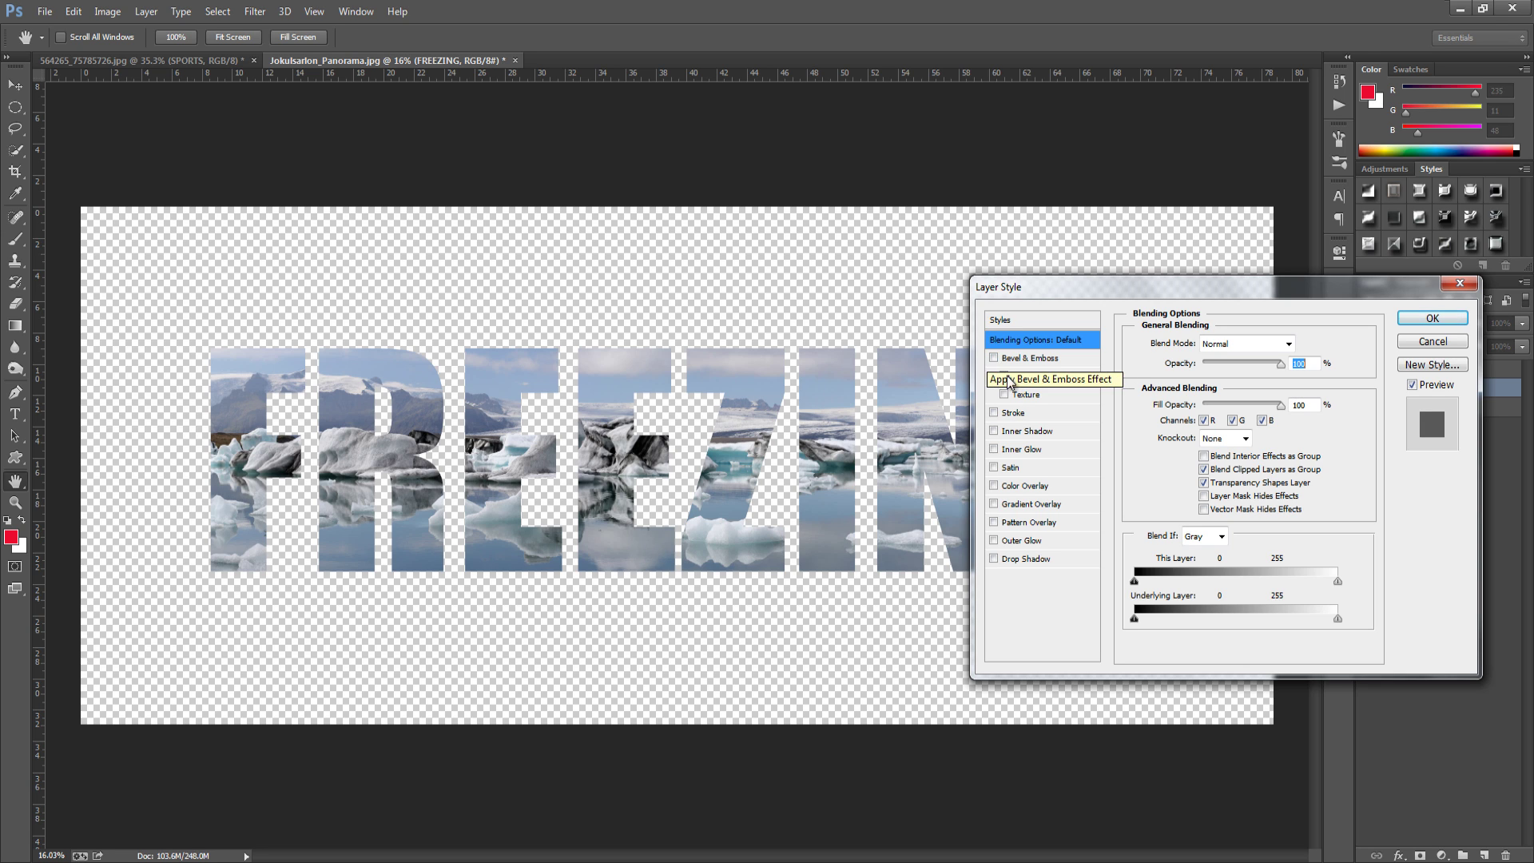
click(994, 358)
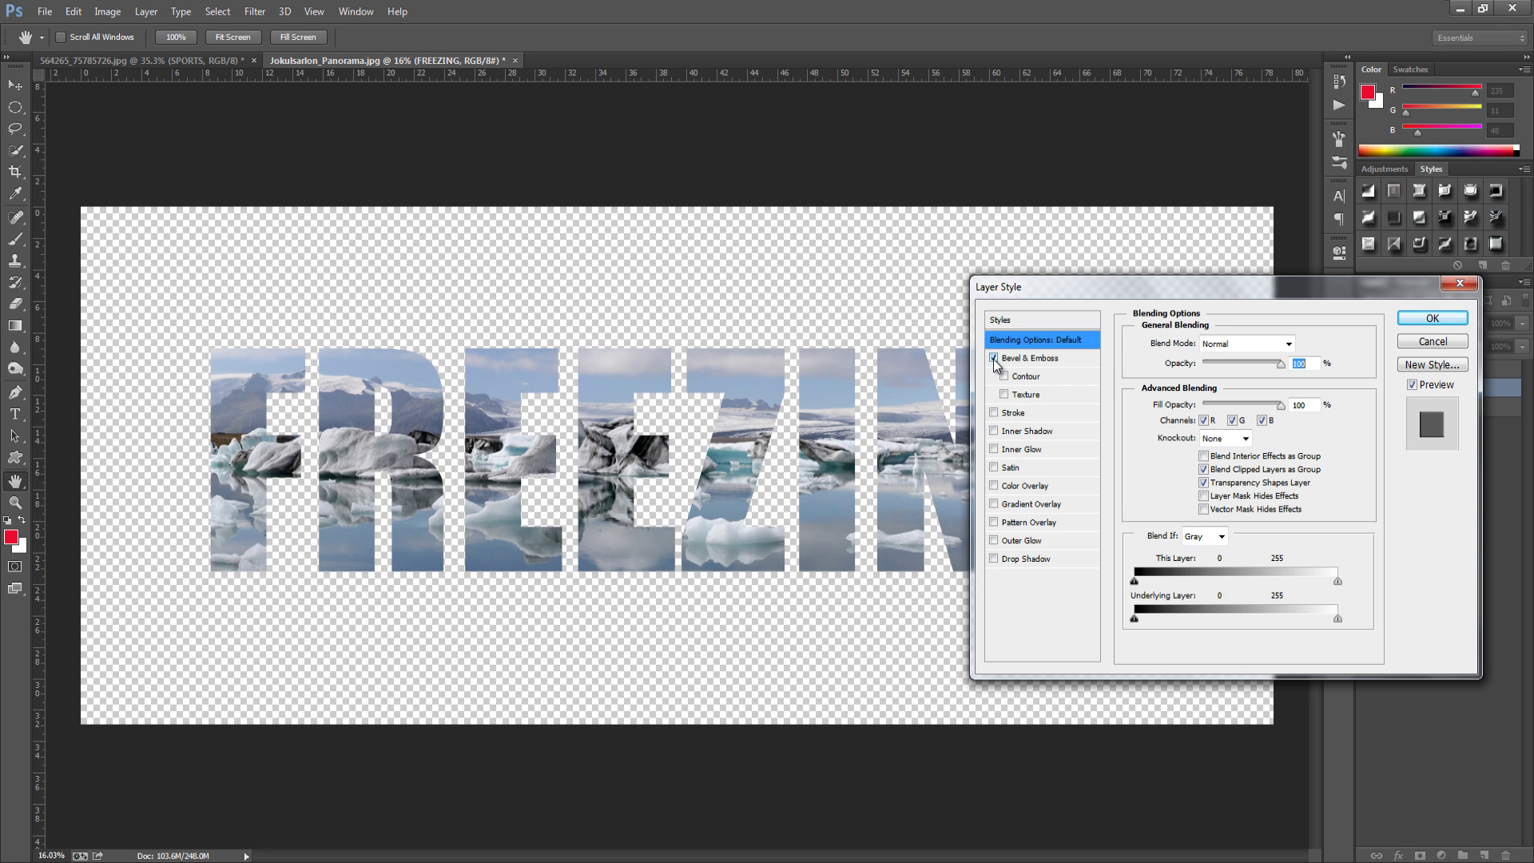
click(995, 560)
click(1039, 559)
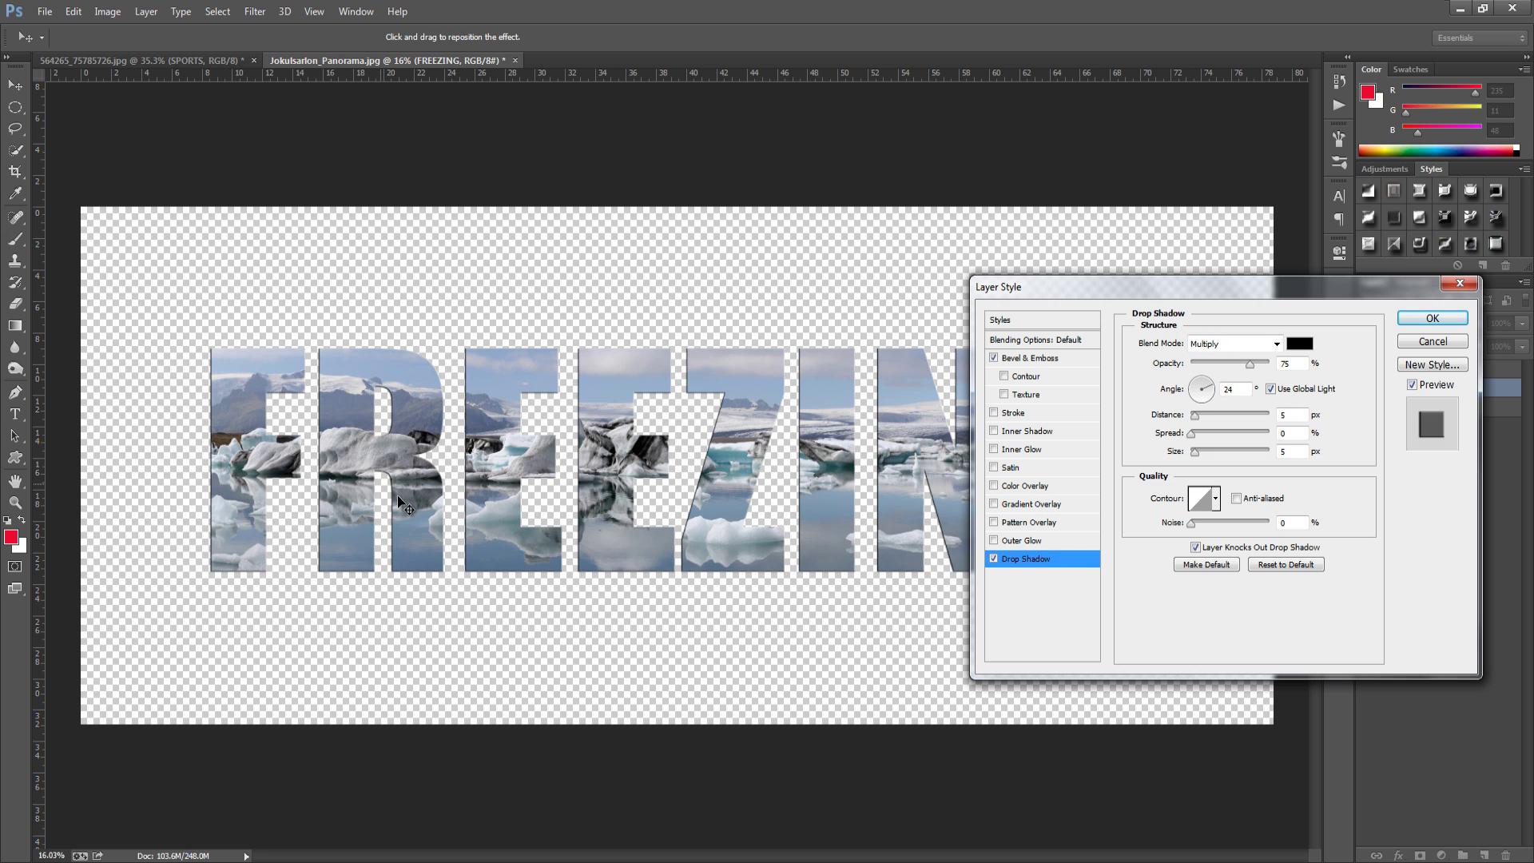
drag(398, 497, 373, 448)
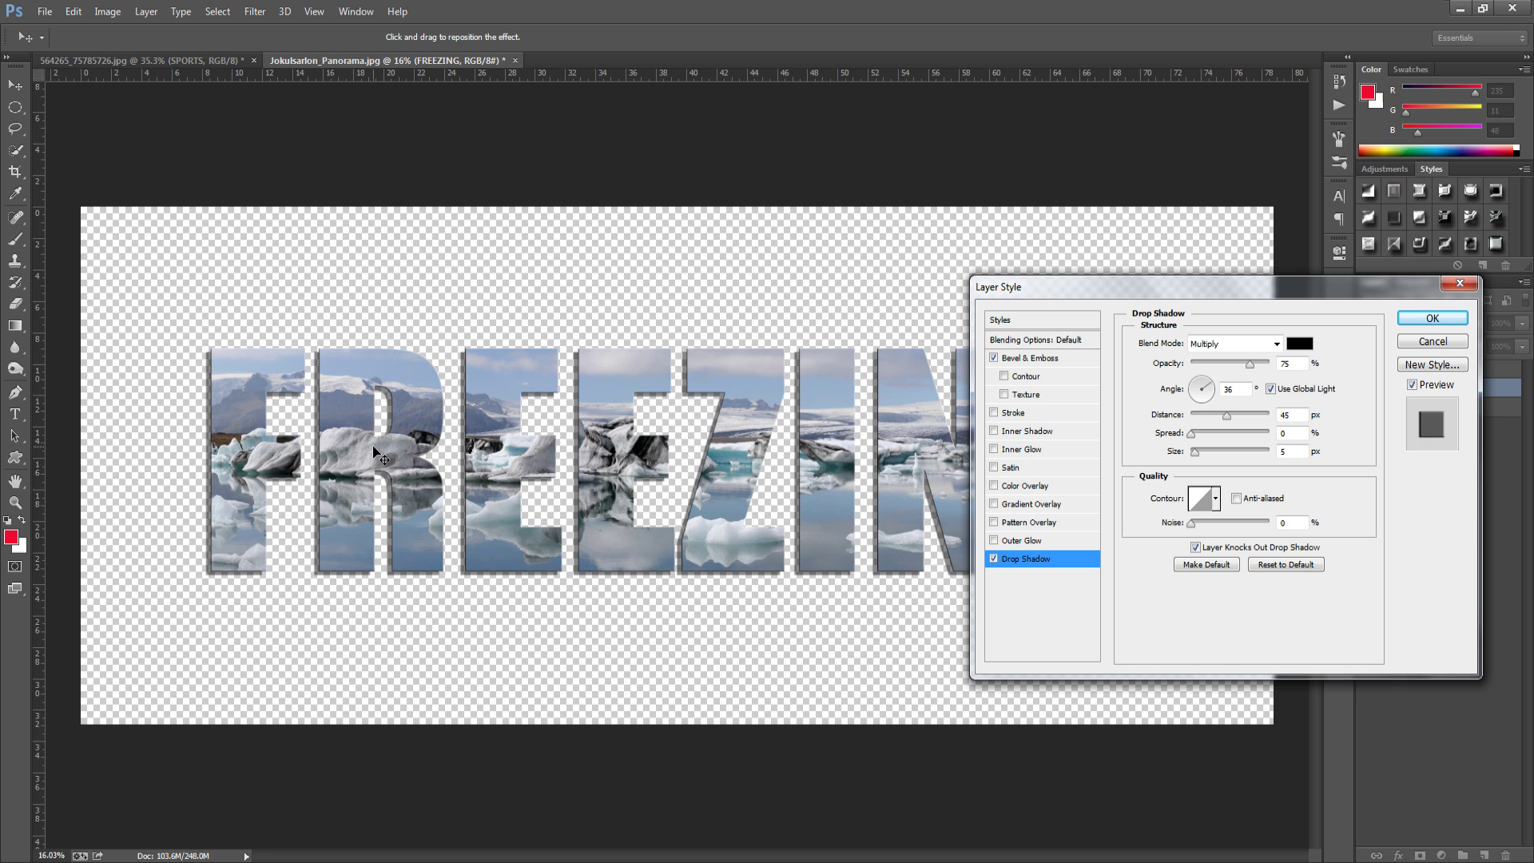
click(1433, 319)
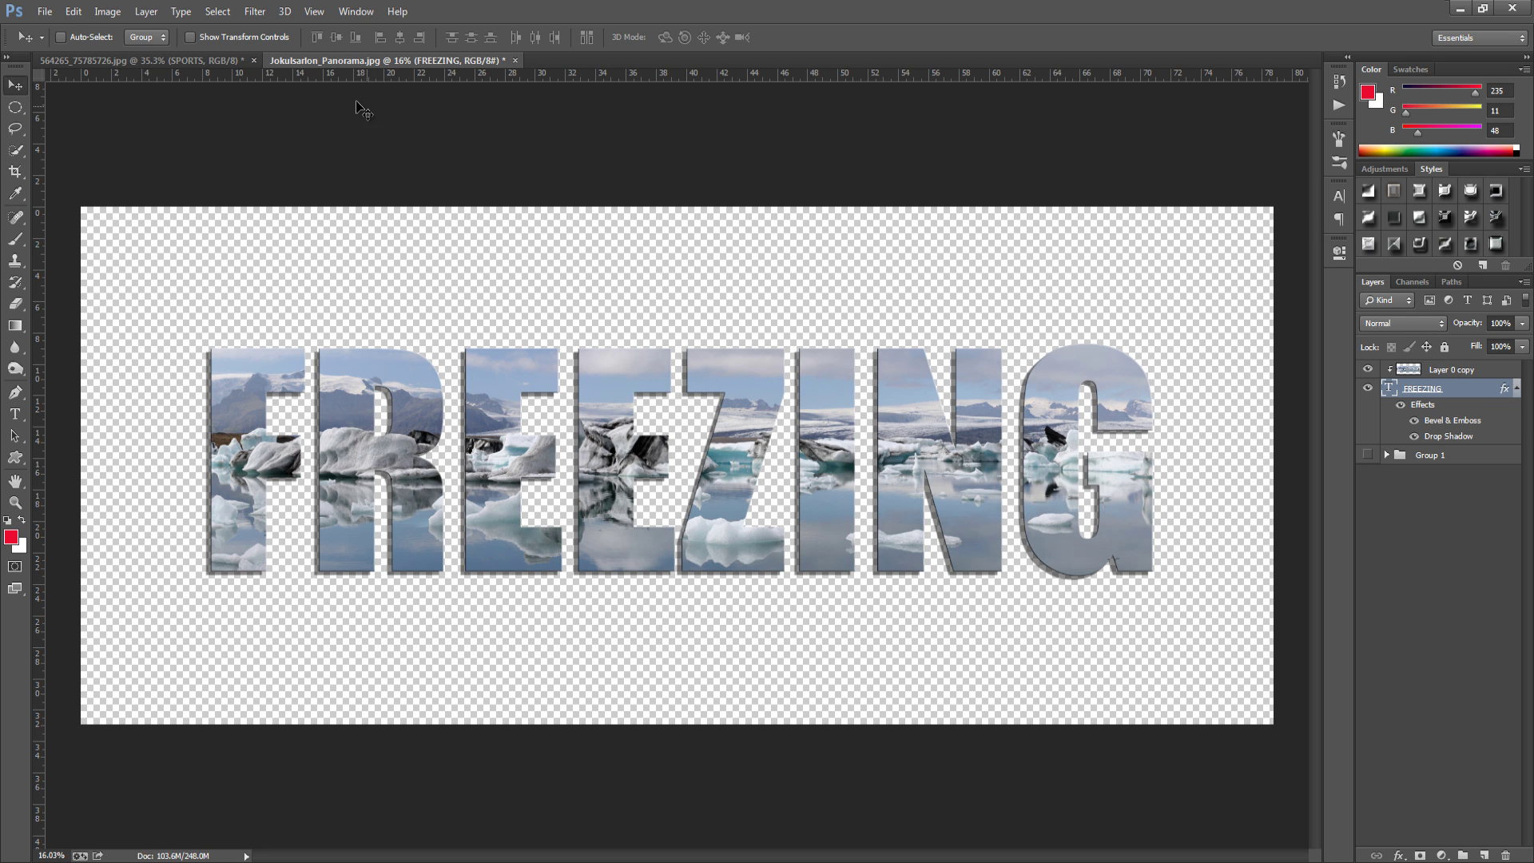
- In the SPORTS document, duplicate Layer 0 and place the copy below the SPORTS text layer
click(171, 62)
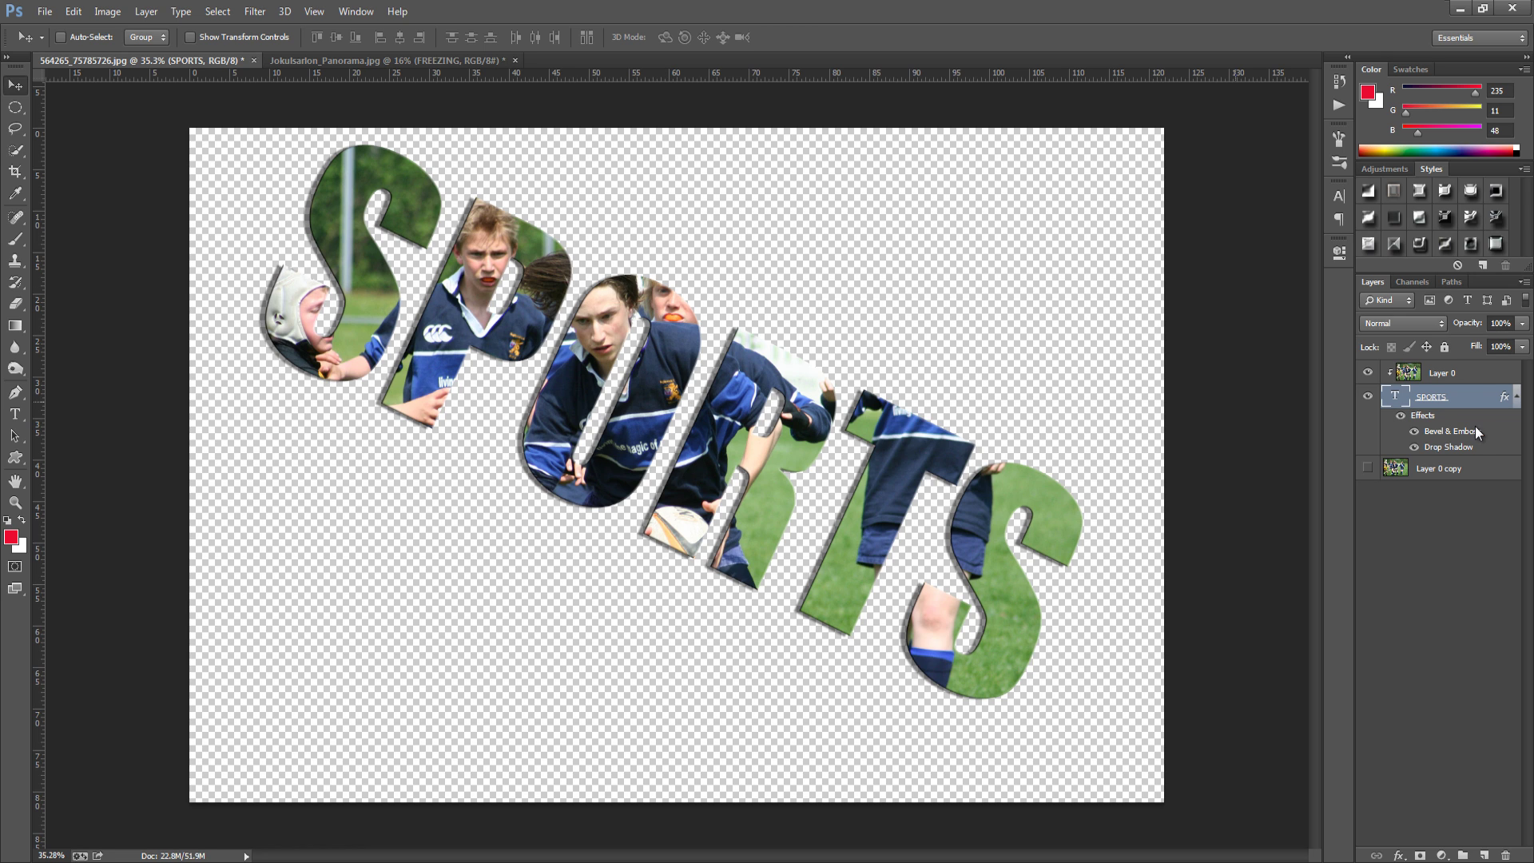
click(1469, 373)
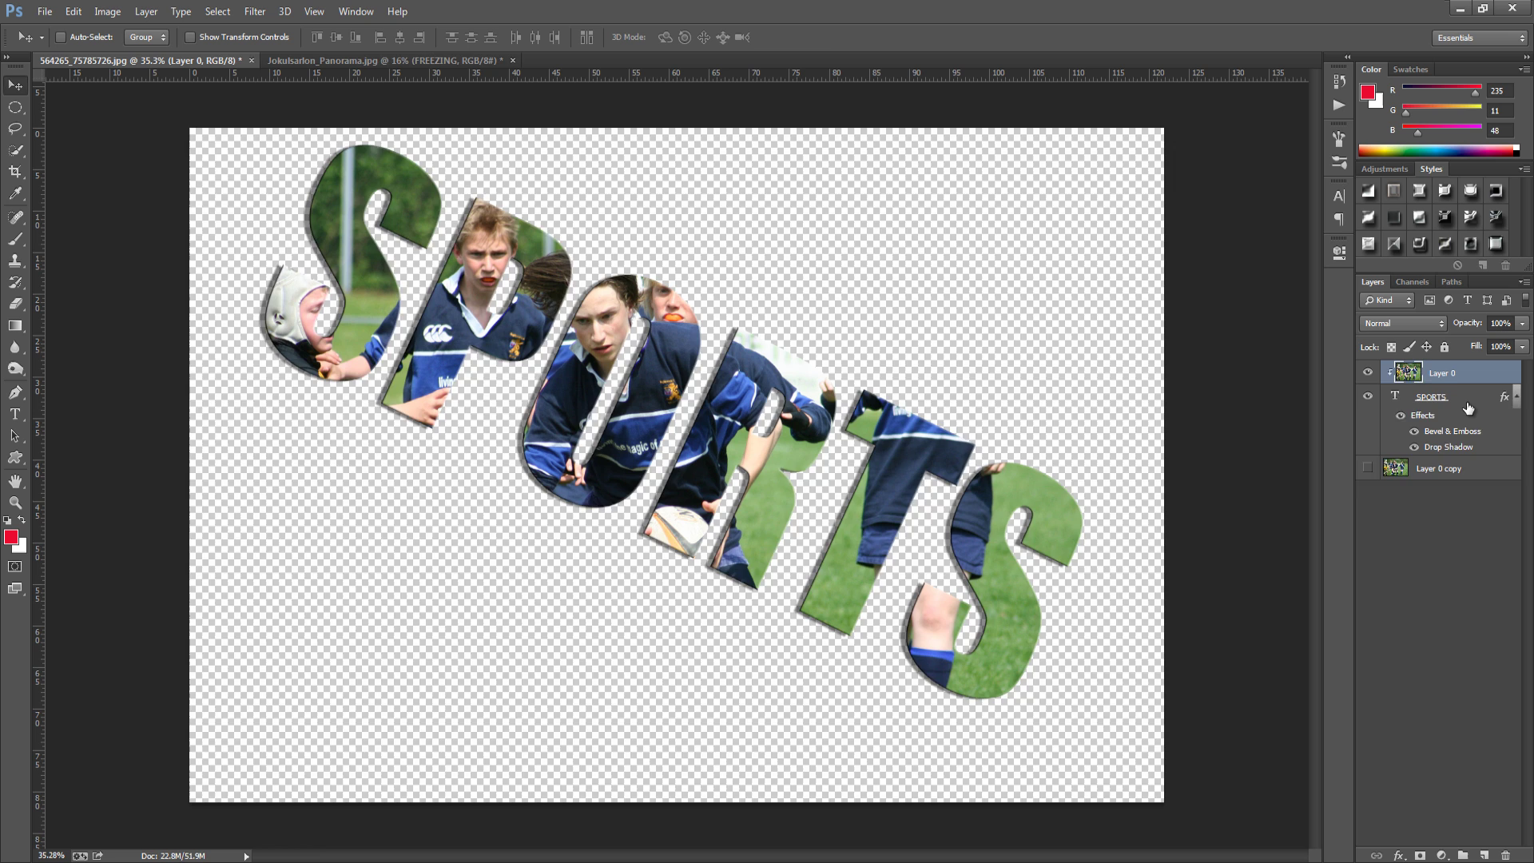
key(ctrl+j)
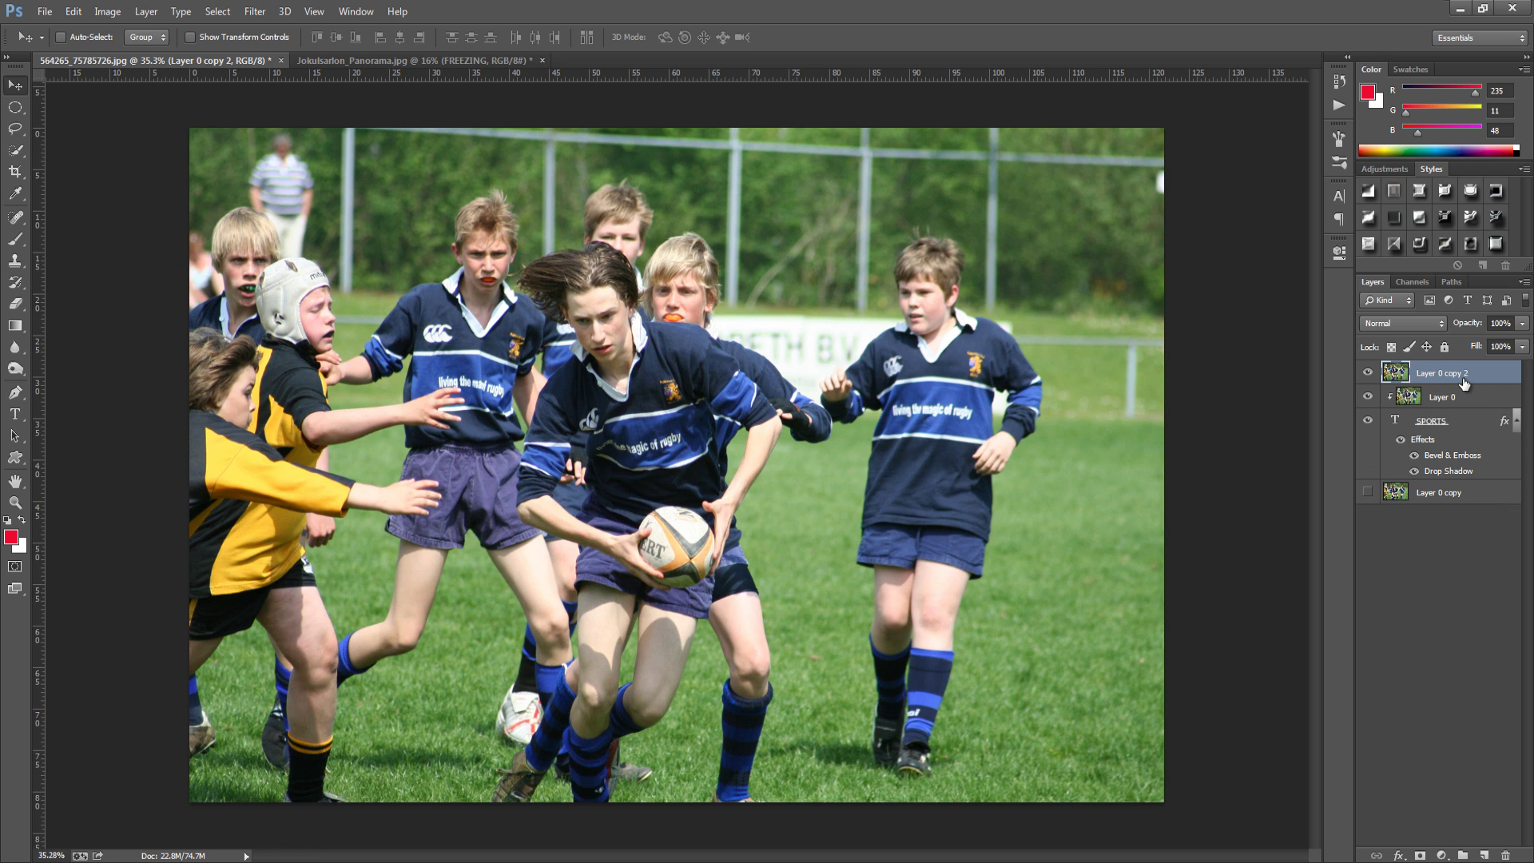
drag(1459, 376, 1456, 479)
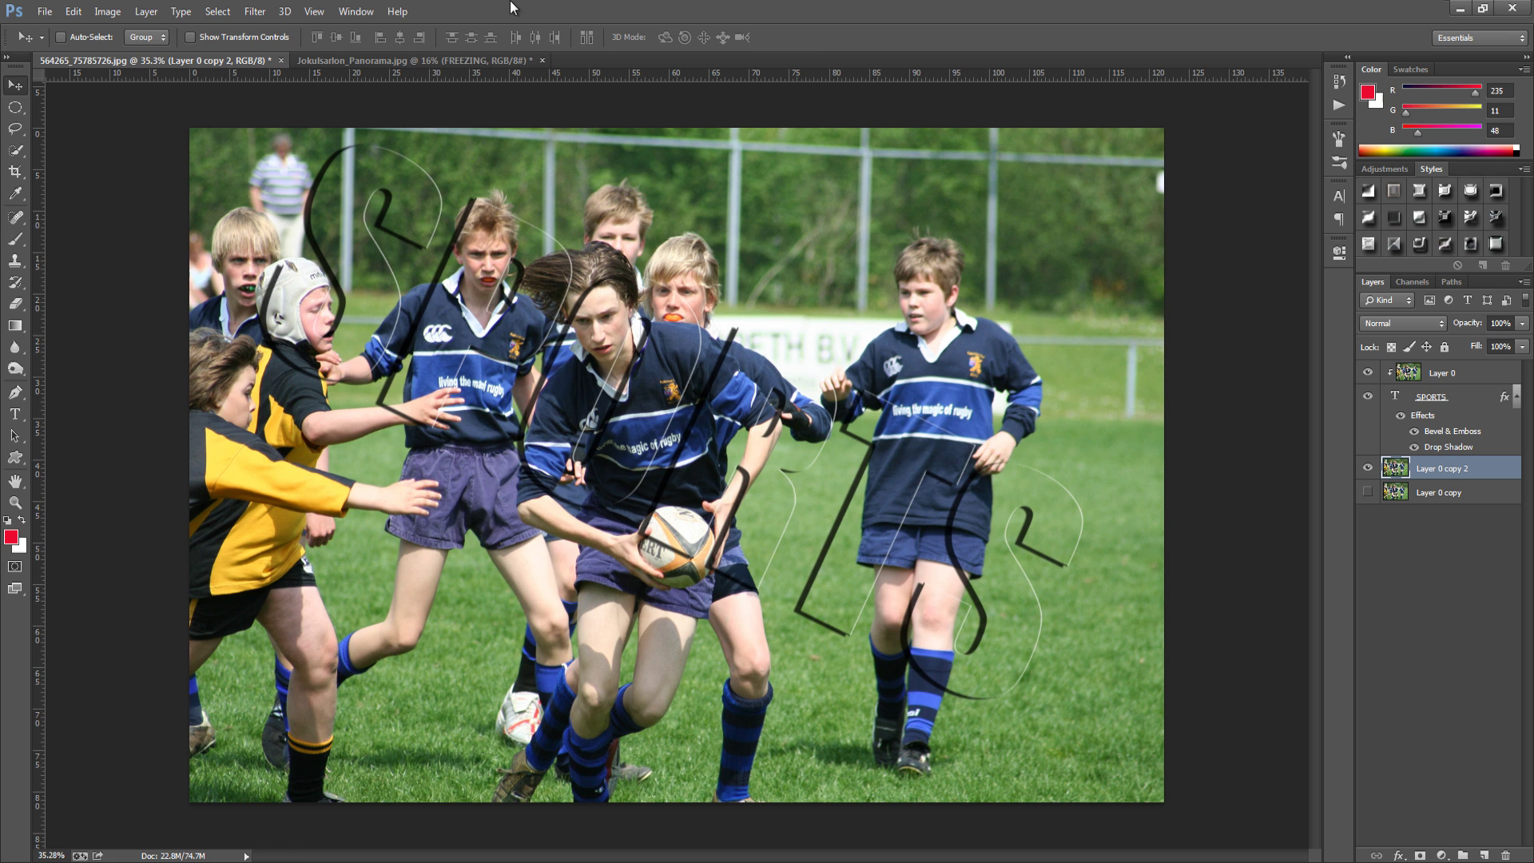
- Apply a Radial Blur of Amount 80, Zoom method, Good quality to the background rugby photo
click(254, 10)
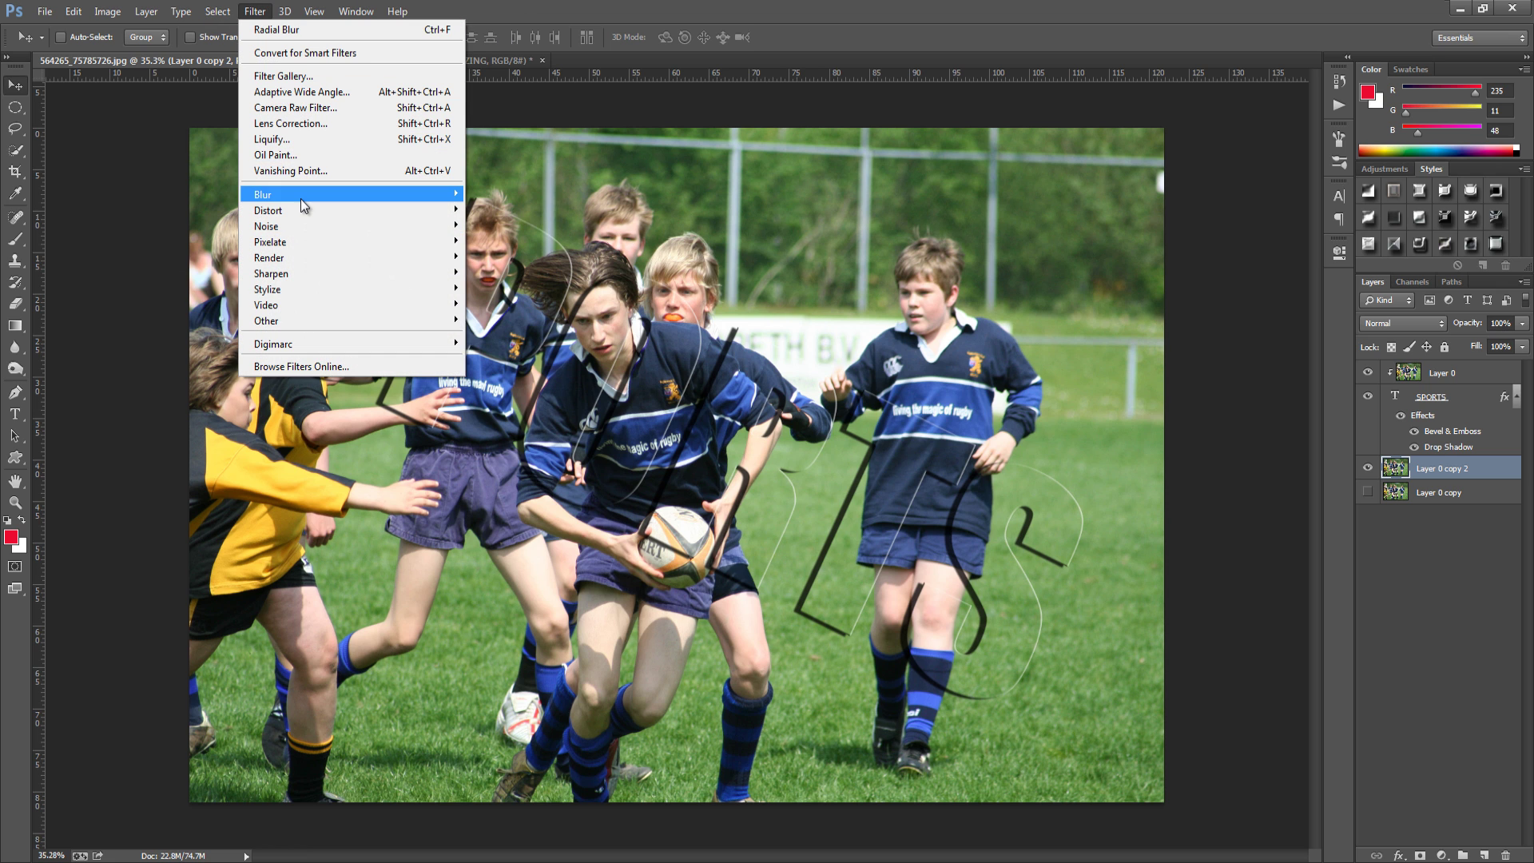
mouse_move(300, 198)
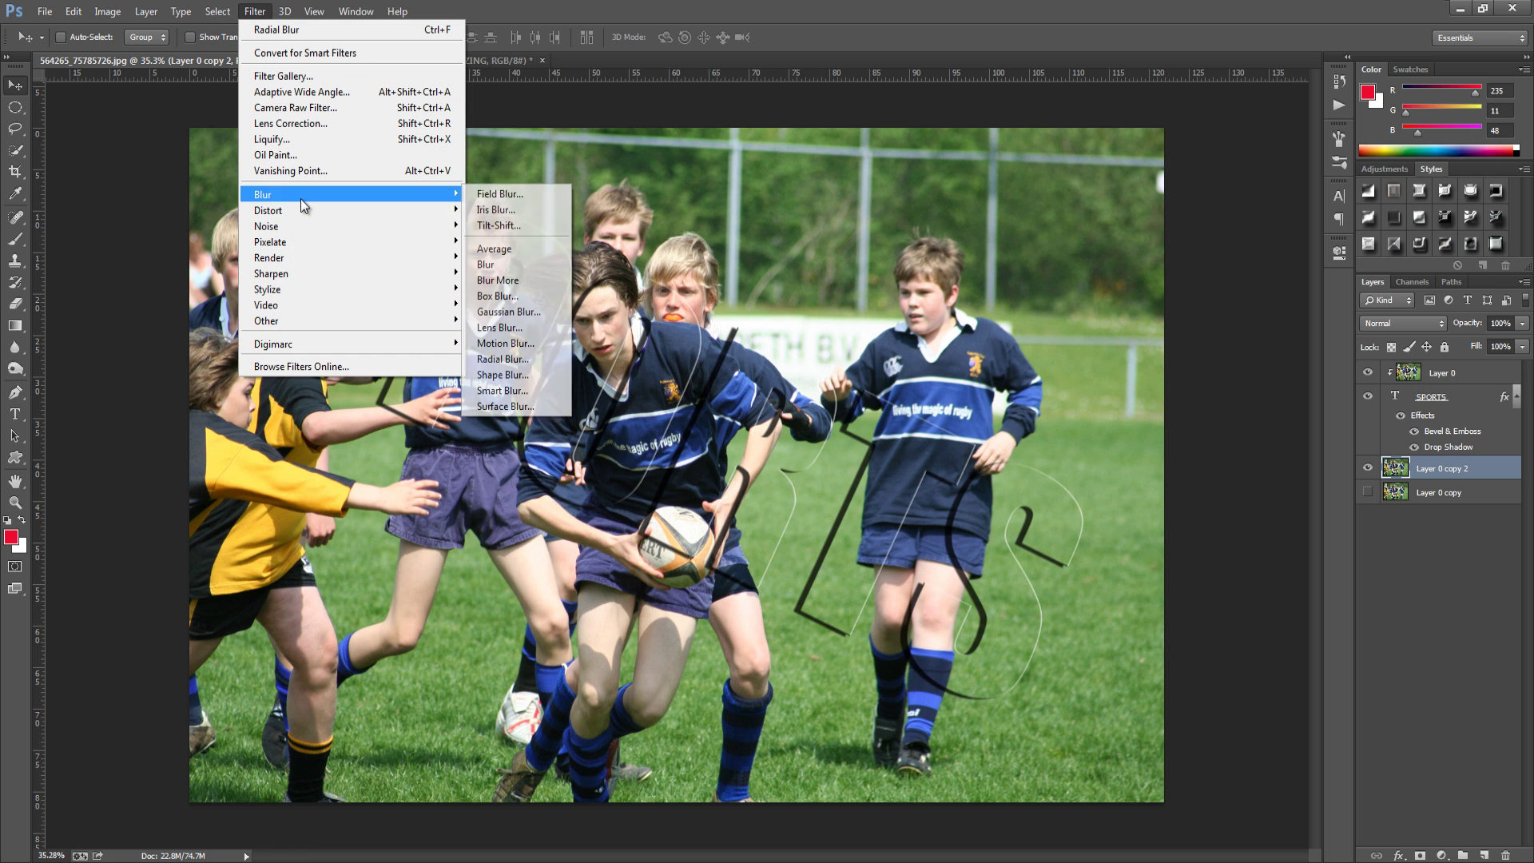
click(503, 360)
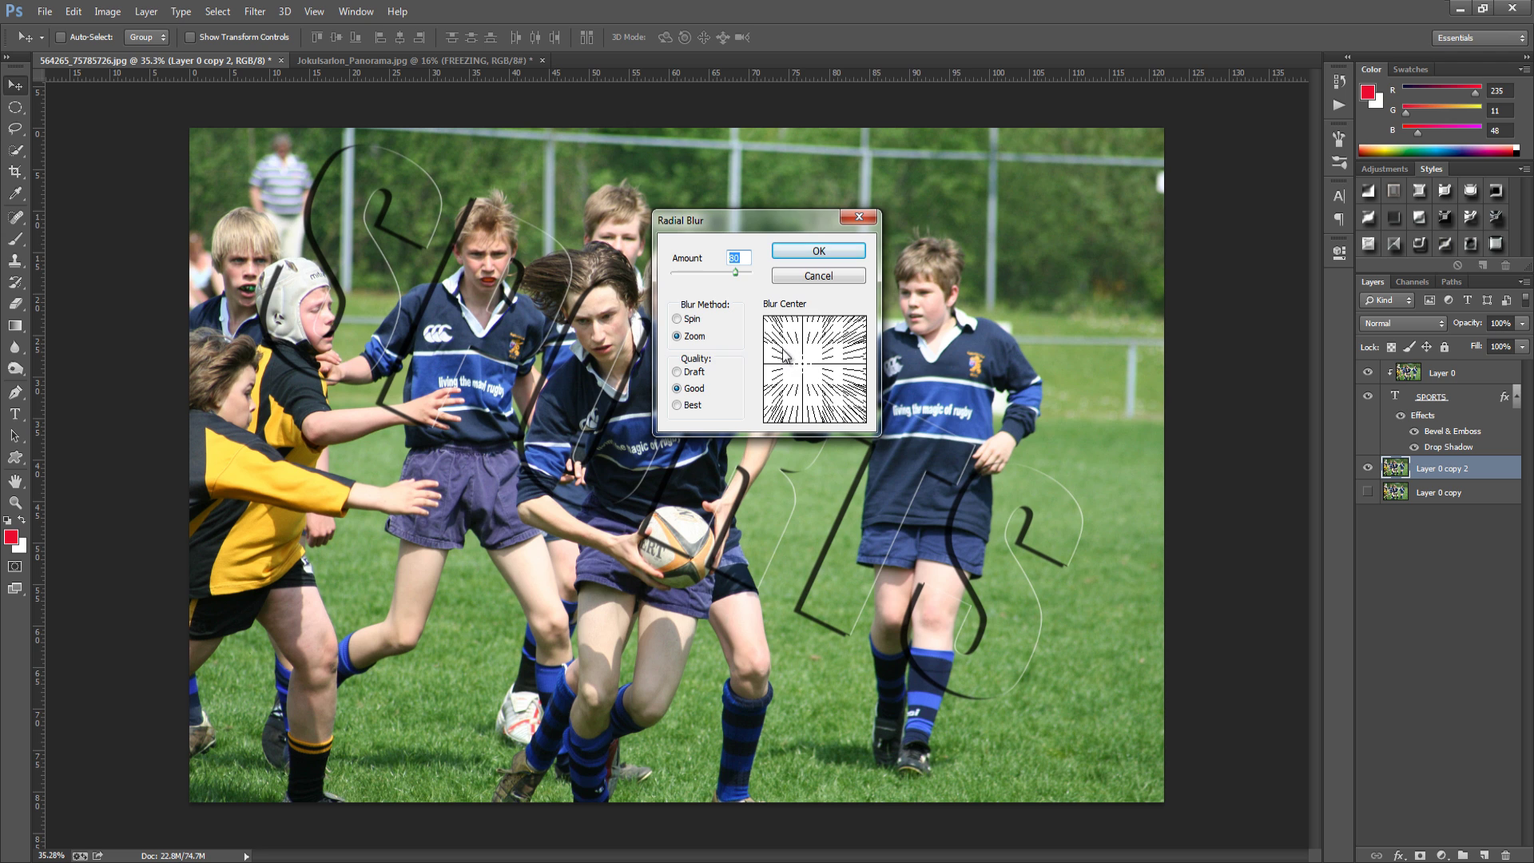
click(817, 254)
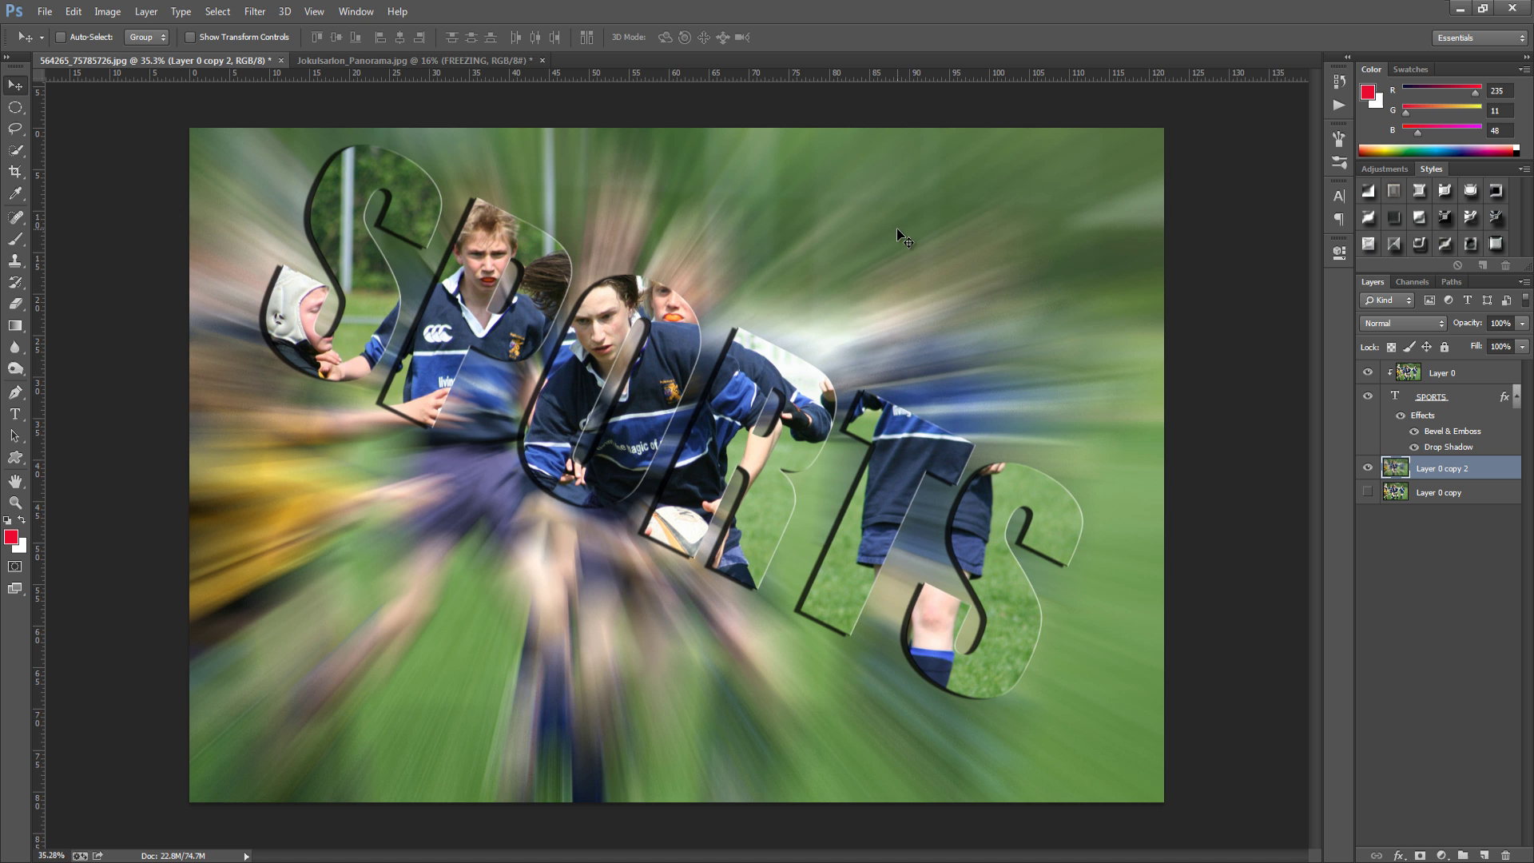
- In the Jokulsarlon_Panorama document, hide the new FREEZING layer and show Group 1
click(381, 62)
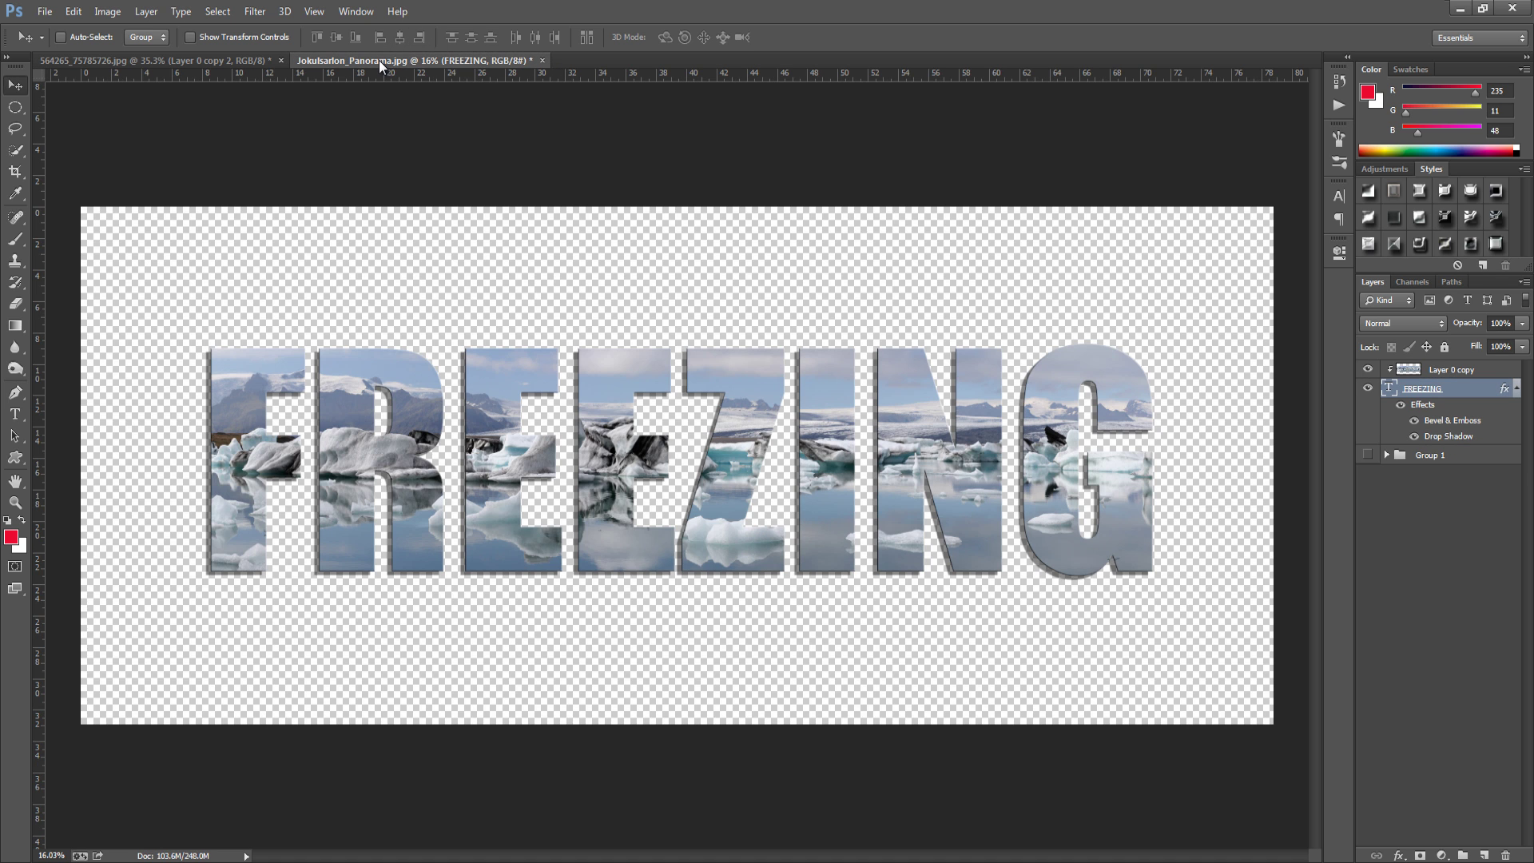
click(1368, 388)
click(1368, 388)
click(1368, 388)
click(1368, 455)
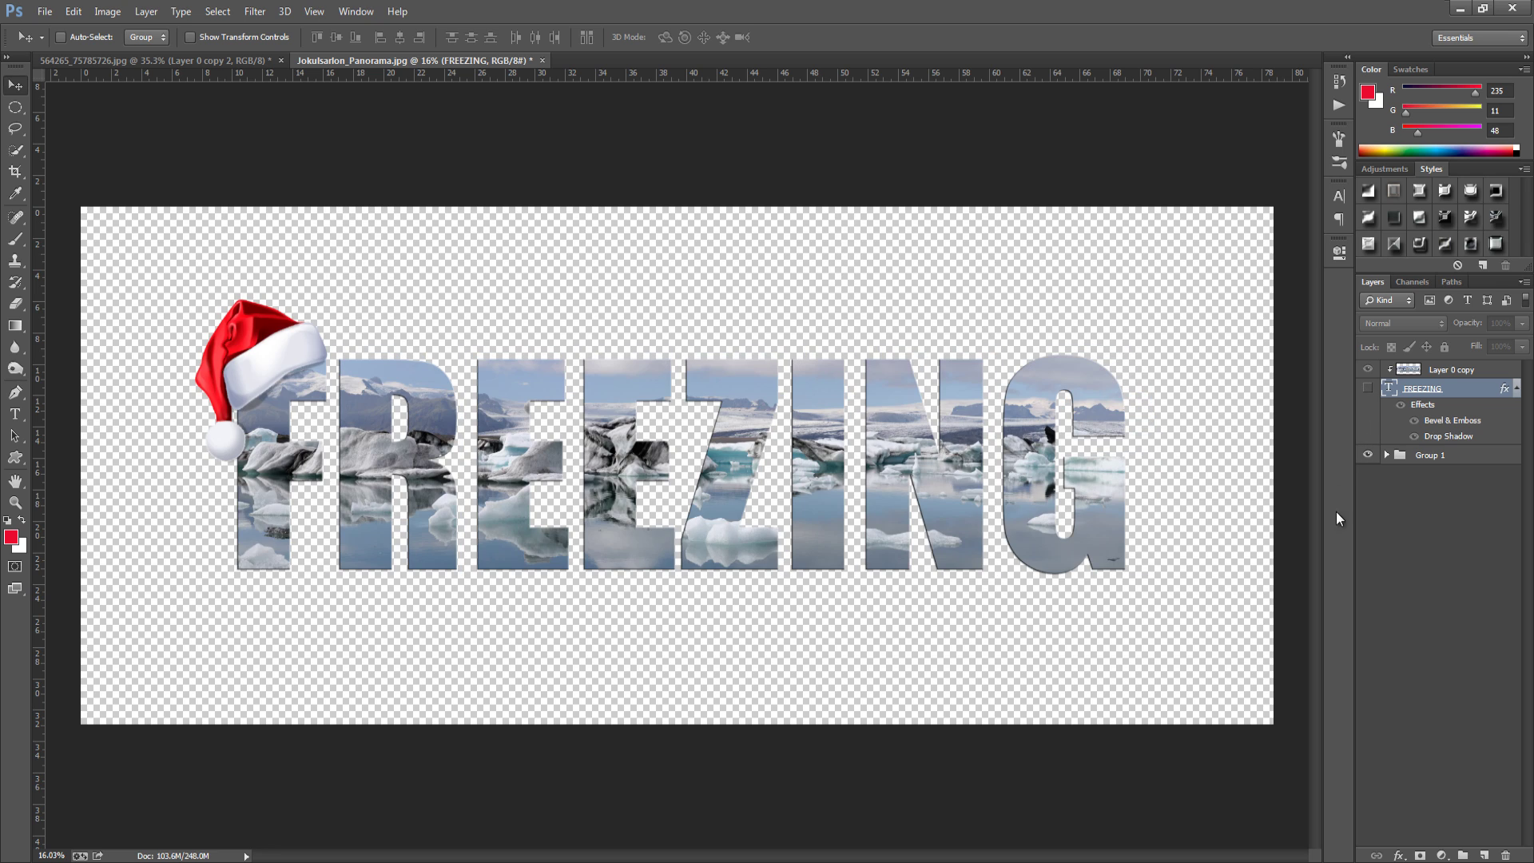